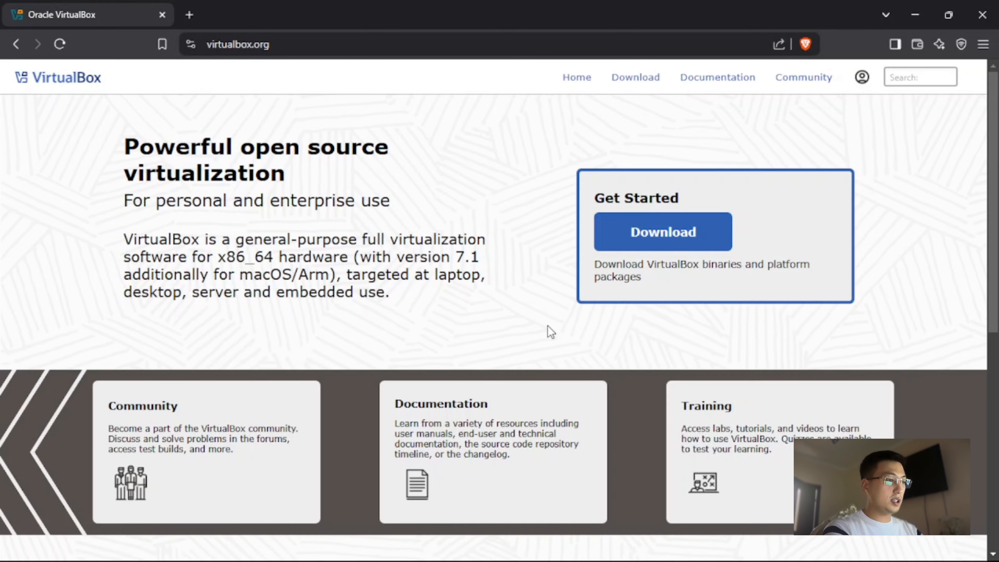
# Download the VirtualBox 7.1.6 package for Windows hosts and save it as VirtualBox-7.1.6-167084-Win in the Загрузки folder.
pyautogui.scroll(-6, 547, 325)
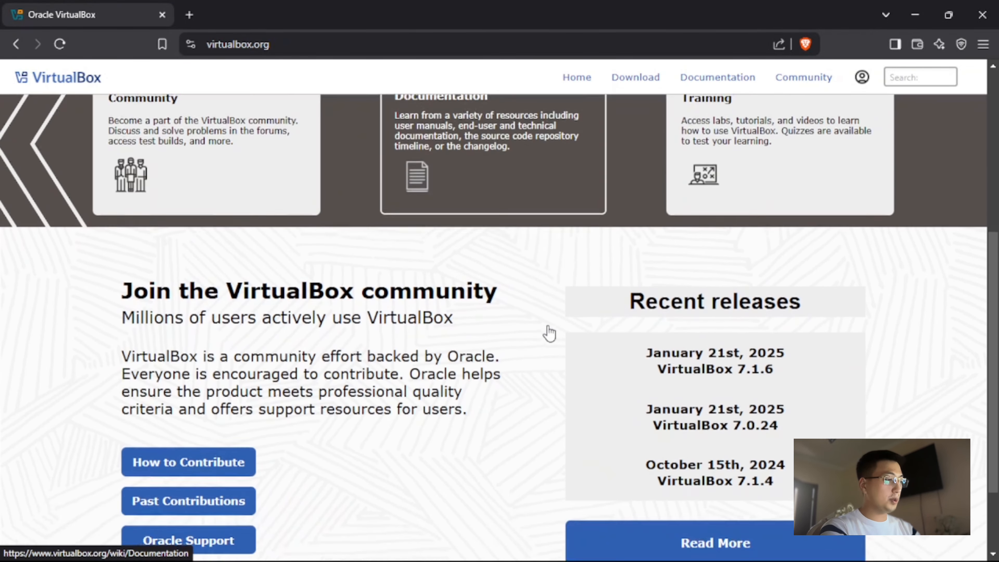
pyautogui.scroll(6, 548, 332)
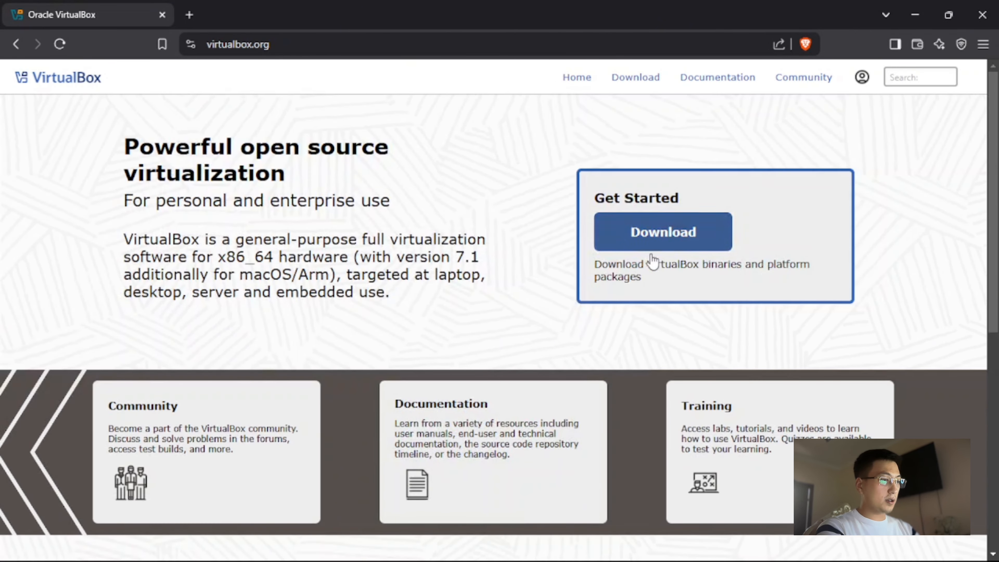
pyautogui.click(647, 234)
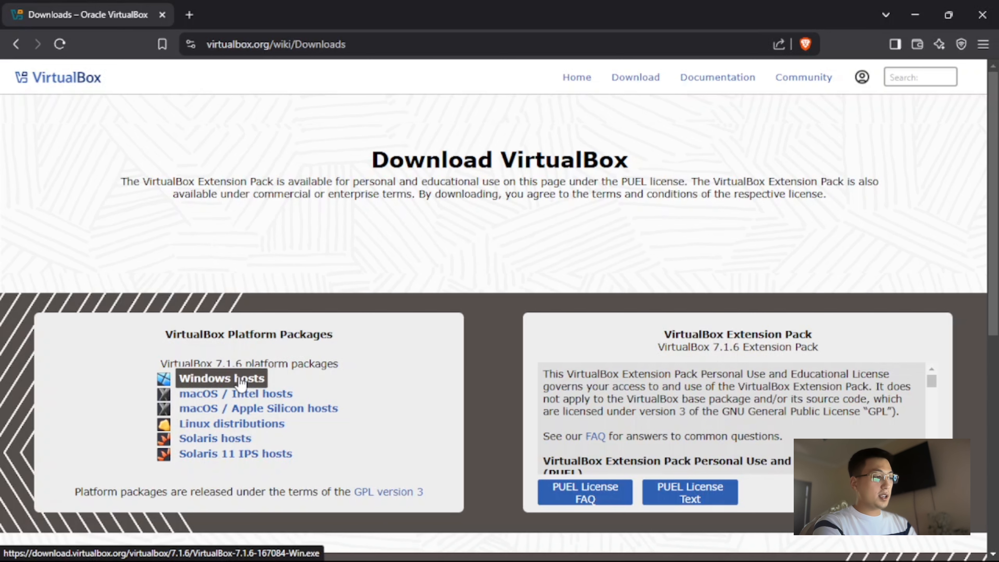
pyautogui.click(227, 380)
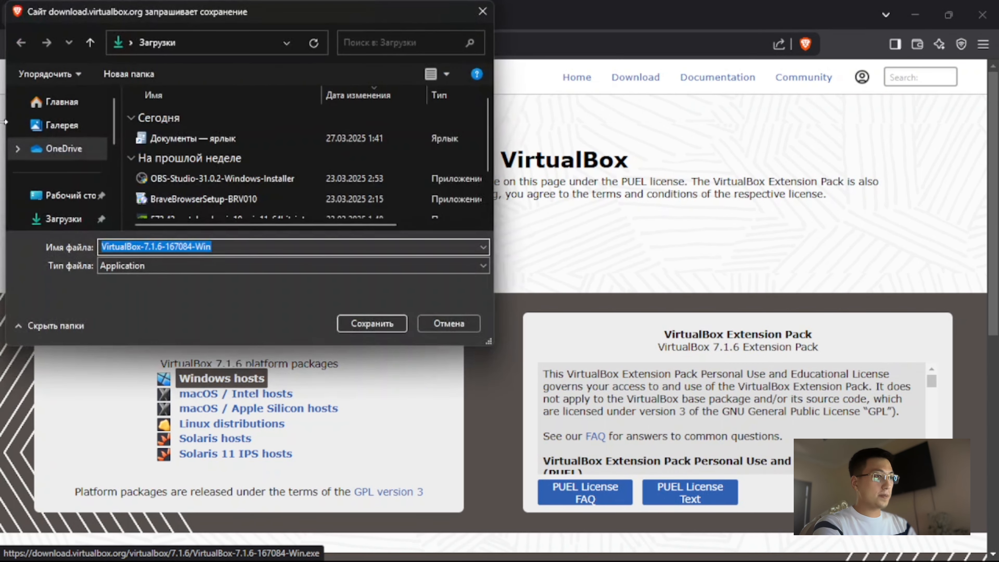
pyautogui.click(23, 219)
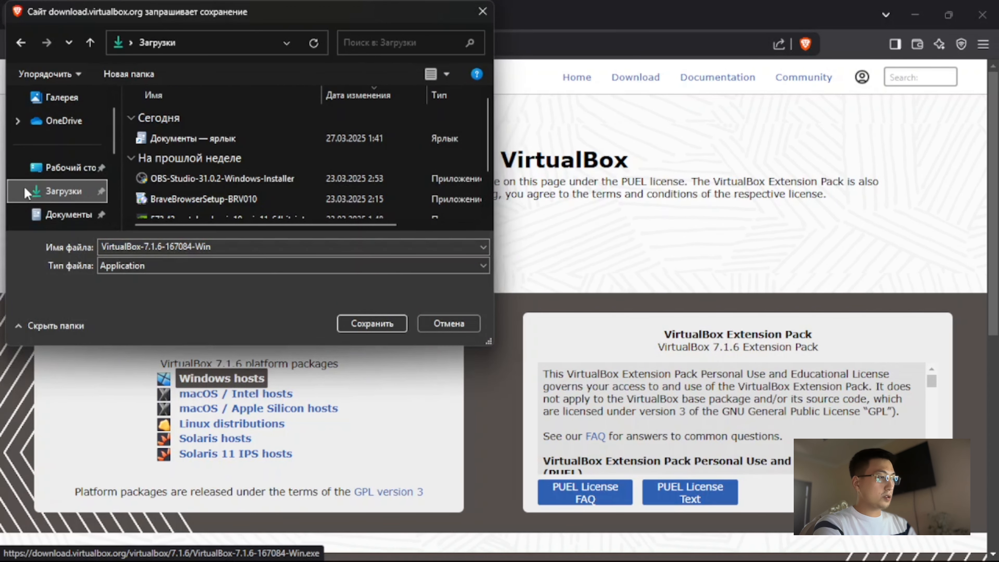
pyautogui.click(368, 324)
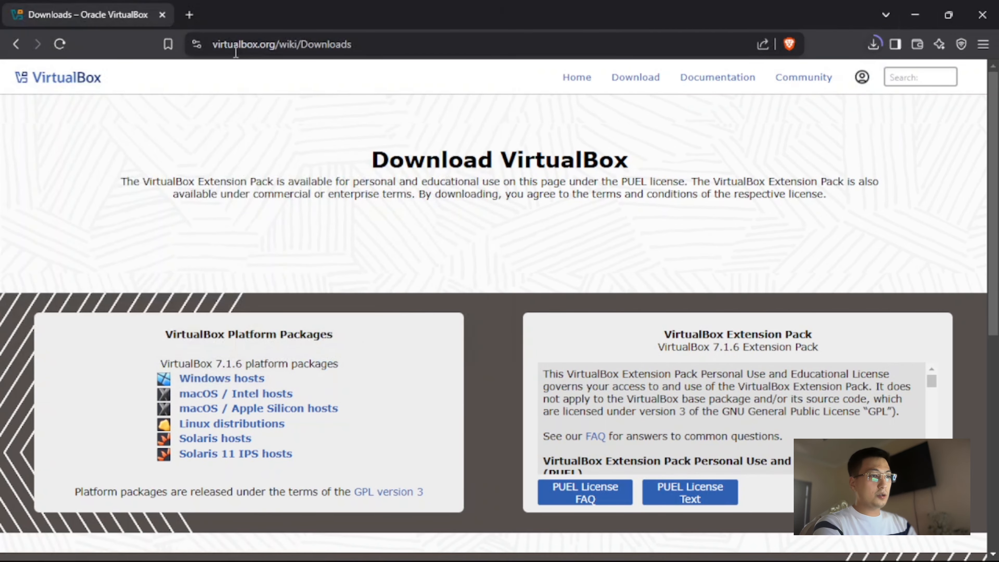
# Open parrotsec.org in a new browser tab, dismiss the translation offer and go to the site's download page.
pyautogui.click(189, 16)
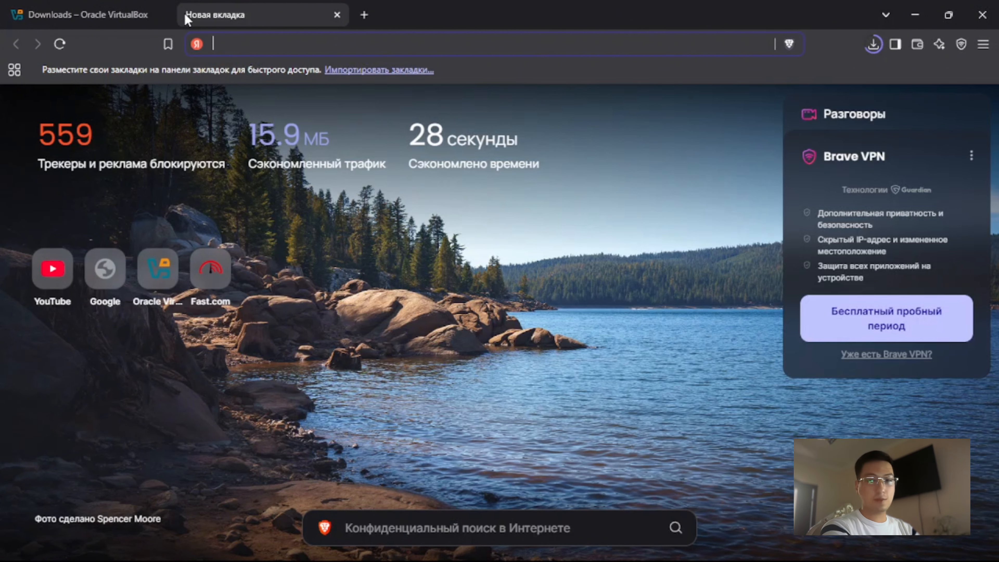
pyautogui.write('parrotsec.org')
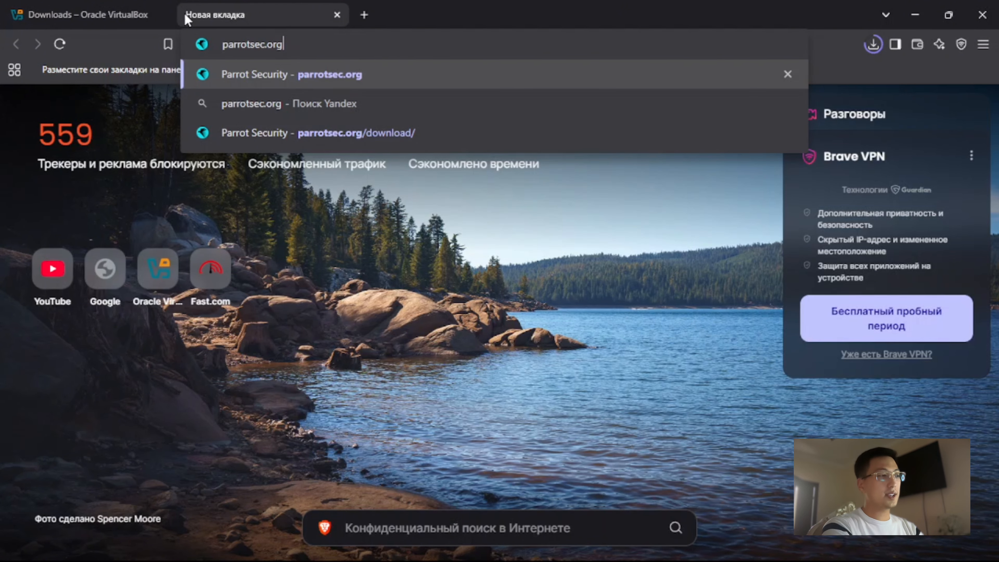
pyautogui.press('Return')
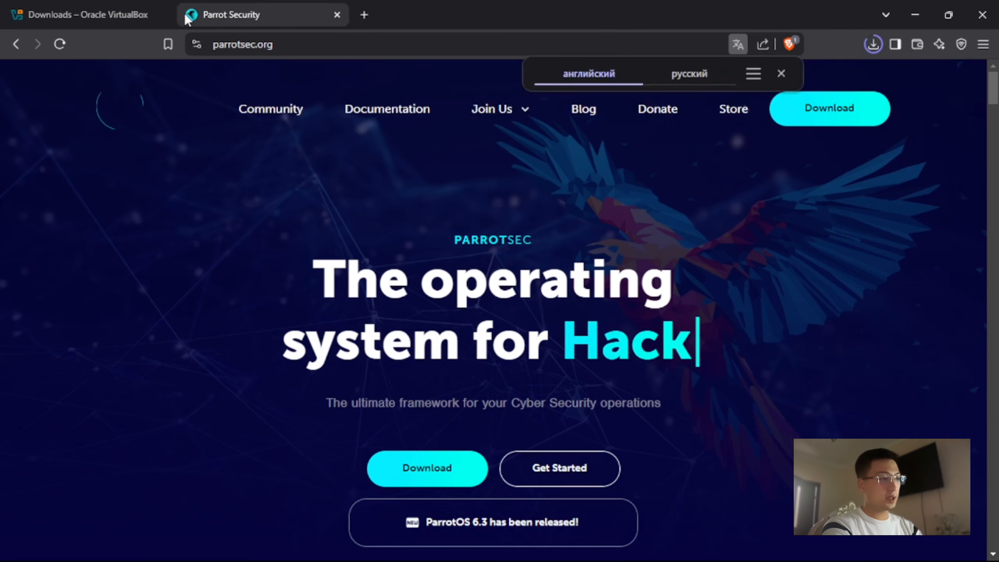
pyautogui.click(778, 74)
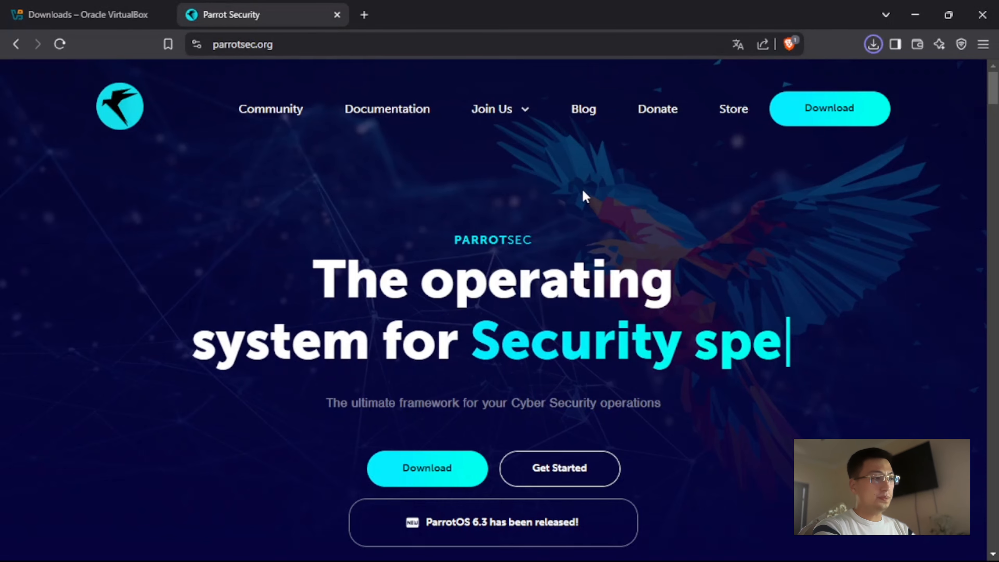
pyautogui.click(847, 123)
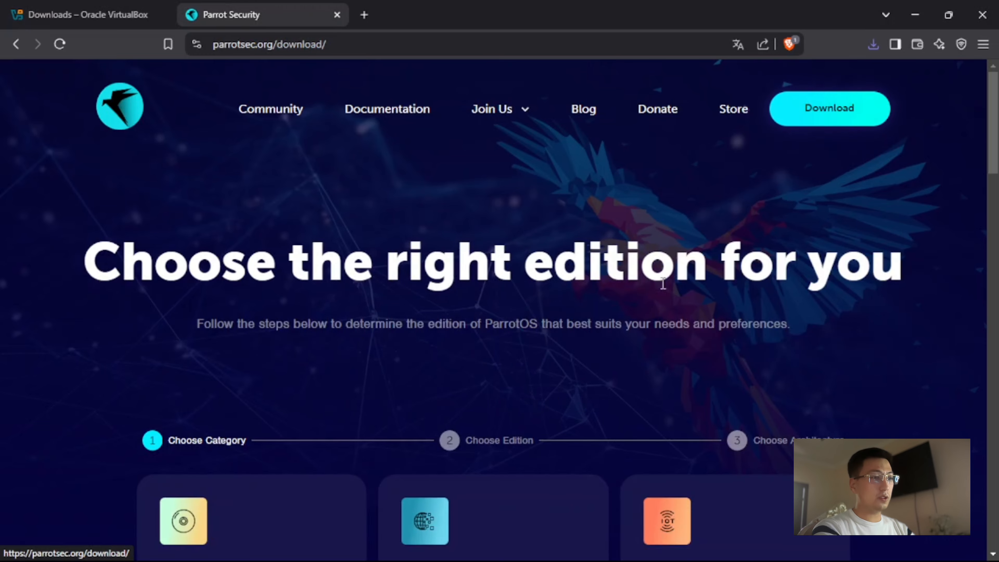
# Choose the Virtual category, the Security edition and the AMD64 architecture for the ParrotOS download.
pyautogui.scroll(-6, 577, 266)
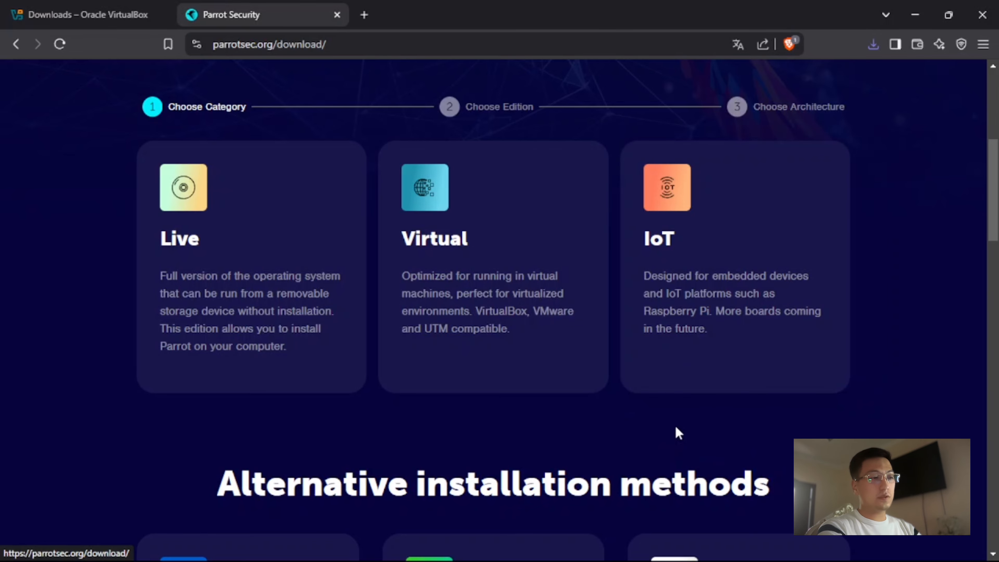
pyautogui.scroll(-6, 678, 433)
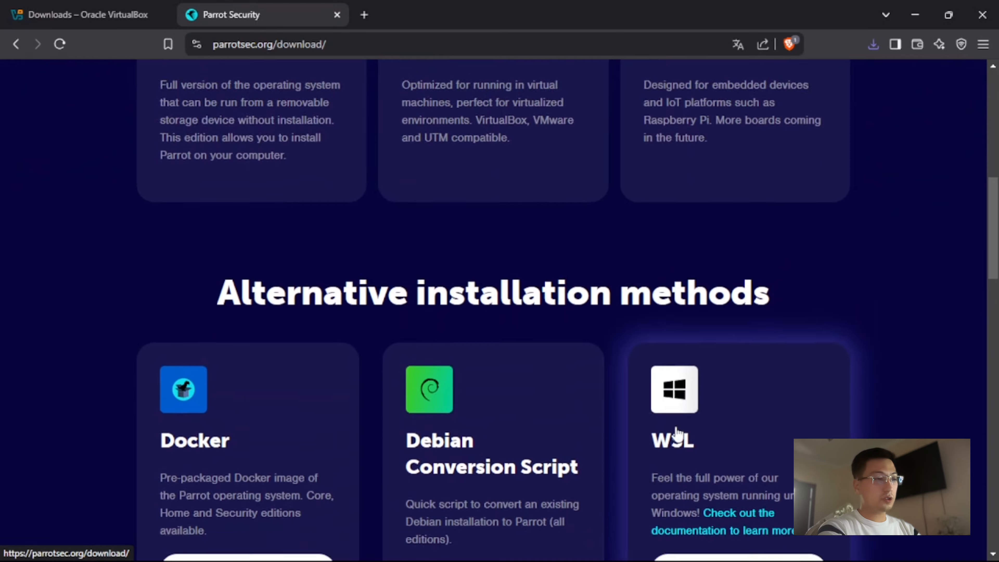
pyautogui.scroll(-10, 677, 432)
pyautogui.scroll(20, 676, 426)
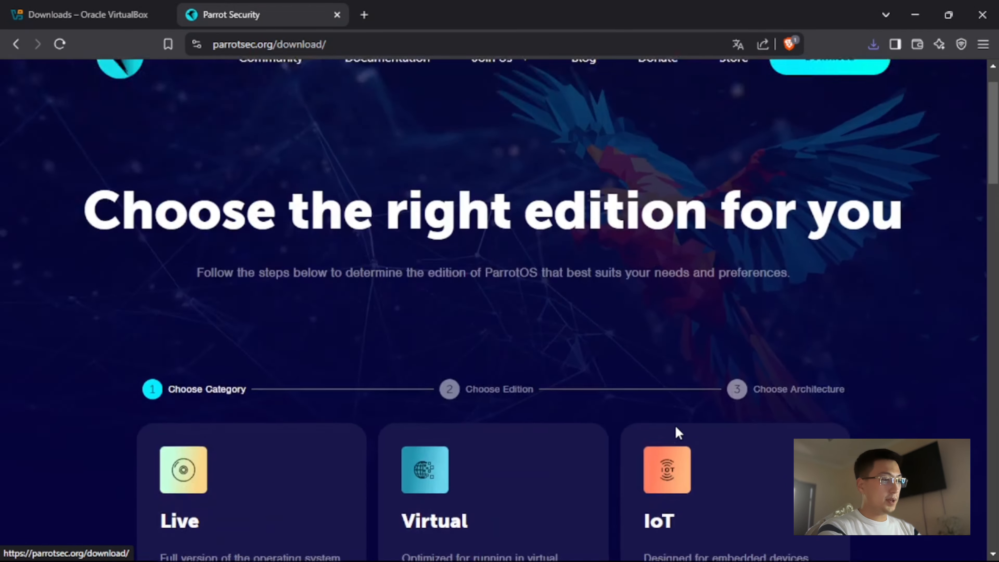
pyautogui.scroll(-8, 677, 433)
pyautogui.scroll(4, 673, 428)
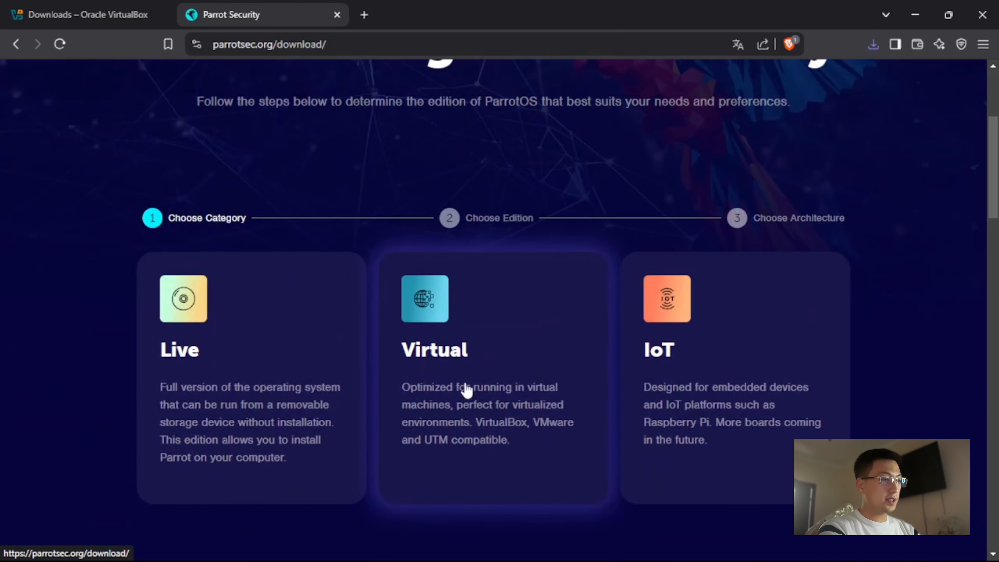
pyautogui.click(449, 348)
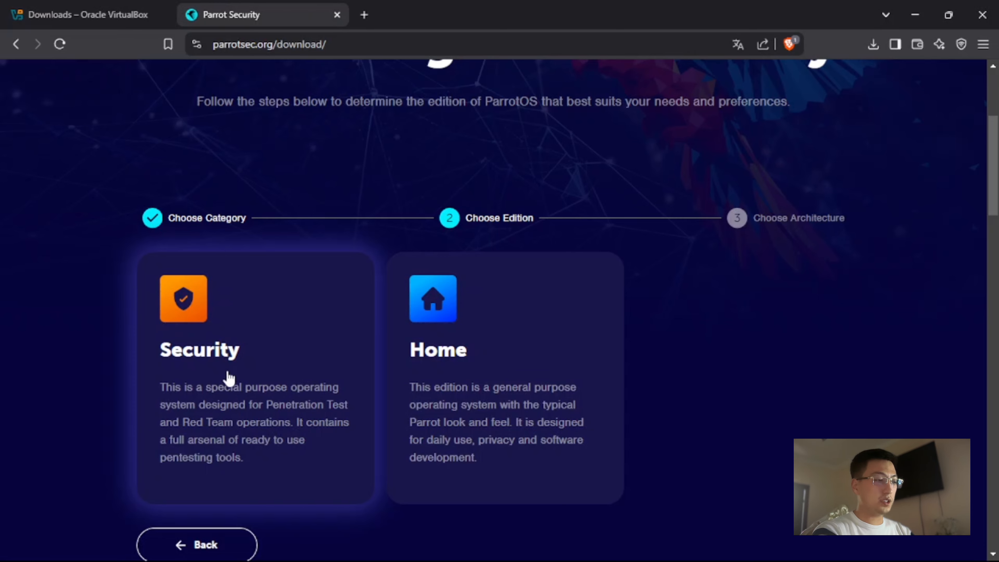
pyautogui.click(269, 364)
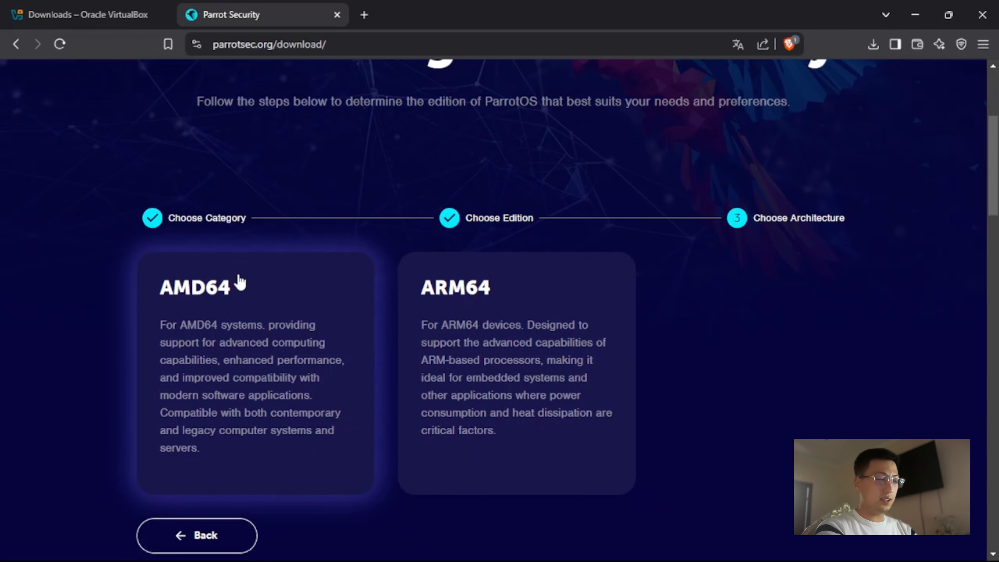
pyautogui.click(242, 314)
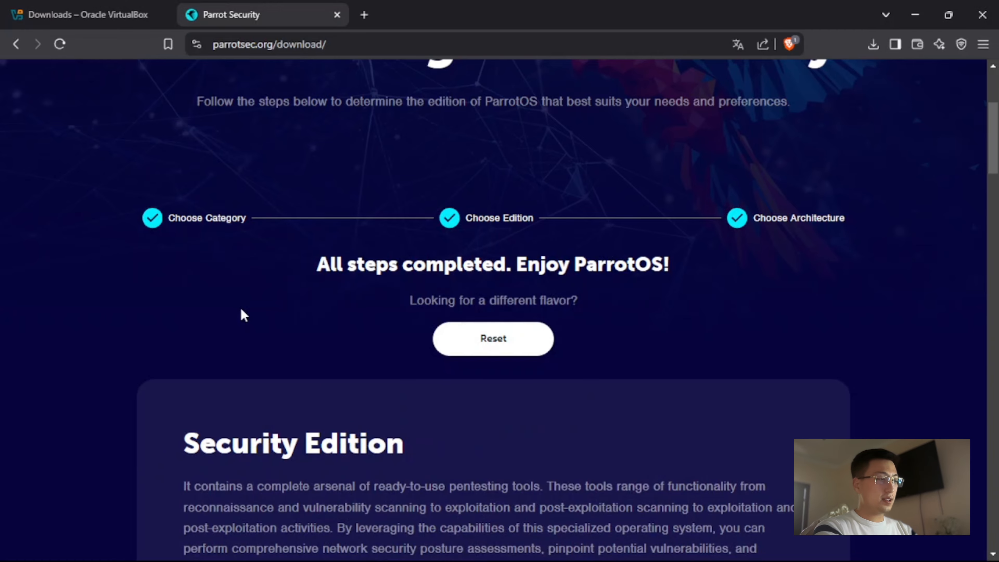
# Examine the Security Edition details and the virtualization formats offered for its download.
pyautogui.scroll(-3, 242, 314)
pyautogui.scroll(-5, 241, 308)
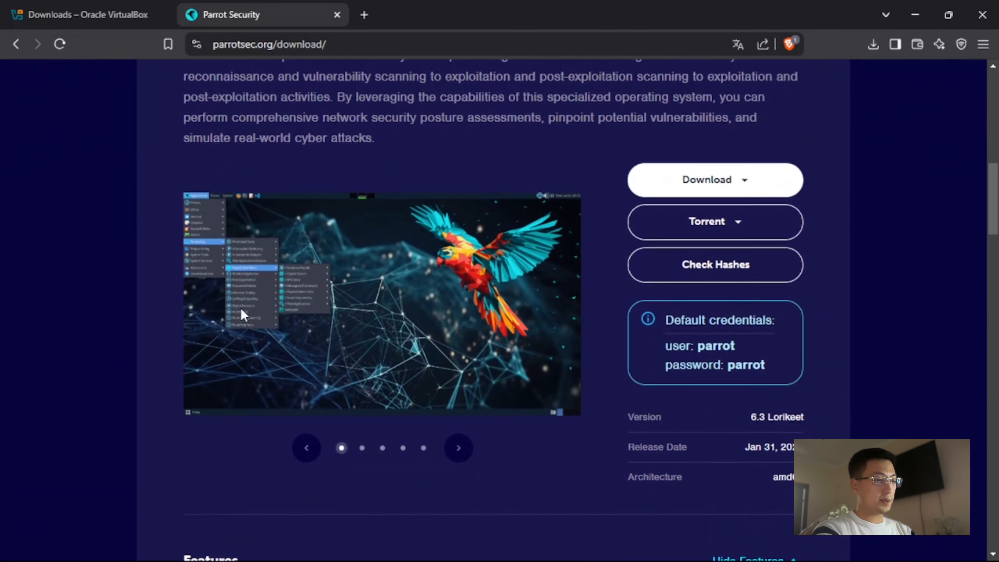
pyautogui.scroll(2, 241, 315)
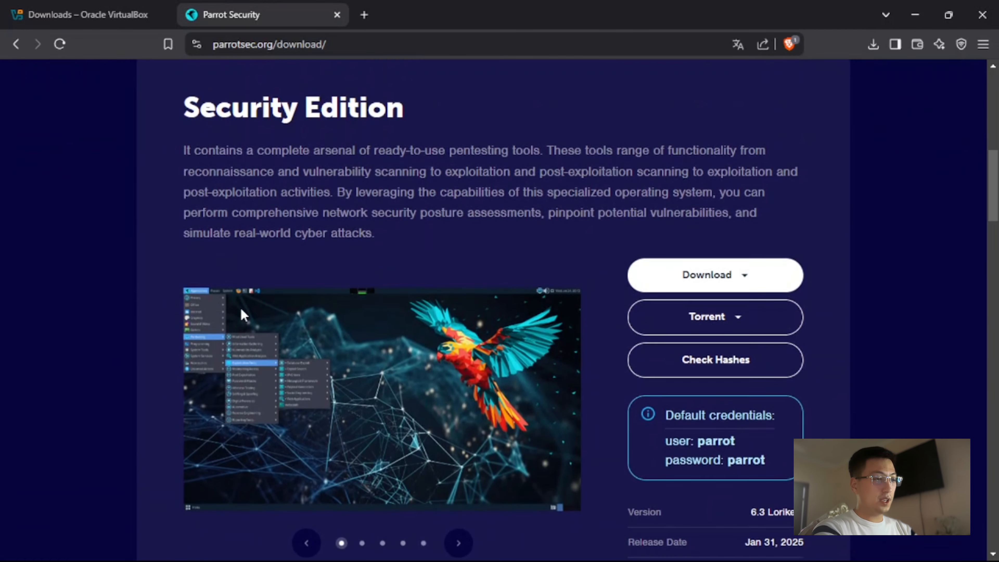
pyautogui.click(715, 282)
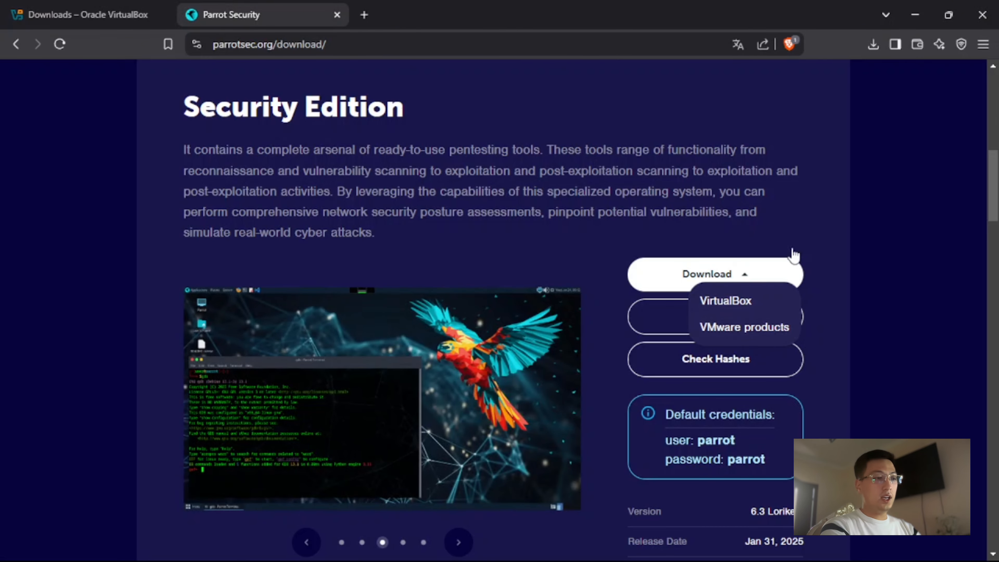
pyautogui.click(804, 183)
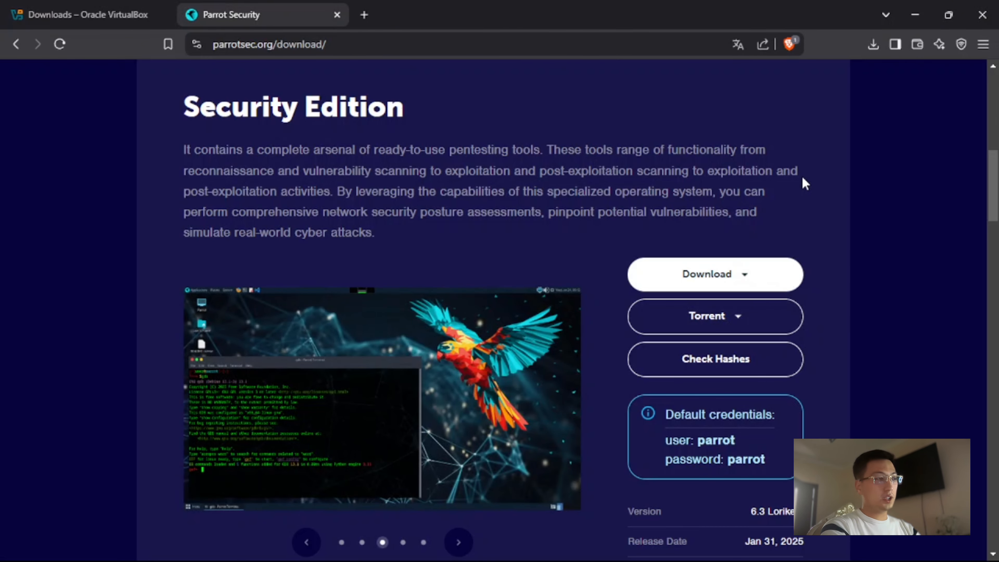
# Launch the VirtualBox-7.1.6-167084-Win installer from its download folder and minimize the file manager and browser windows.
pyautogui.click(64, 16)
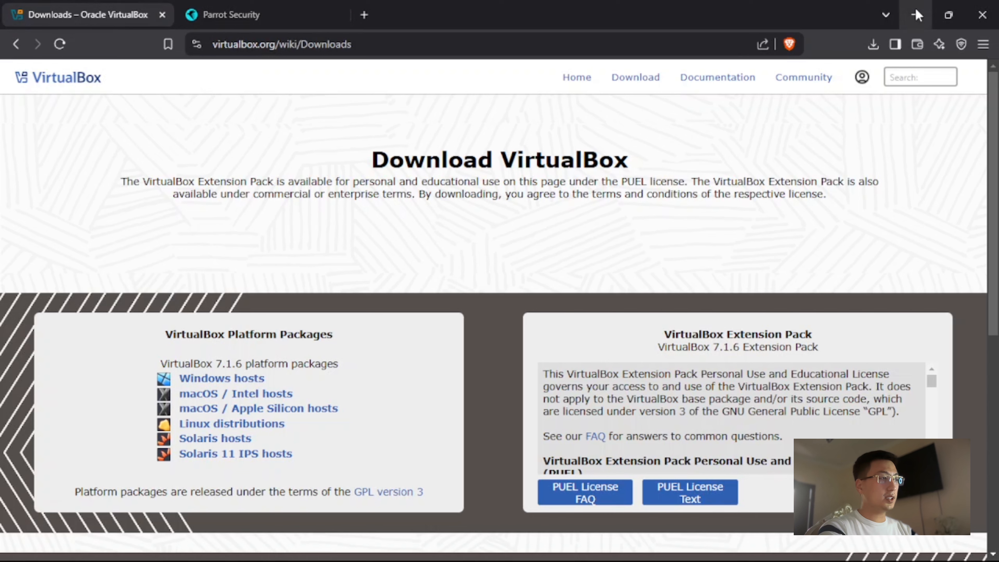
pyautogui.click(872, 44)
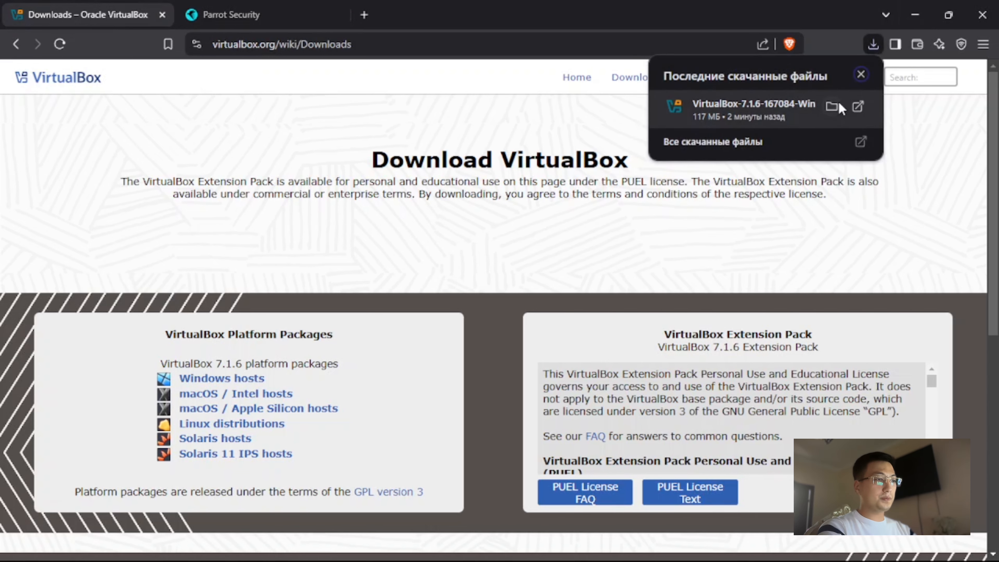
pyautogui.click(839, 105)
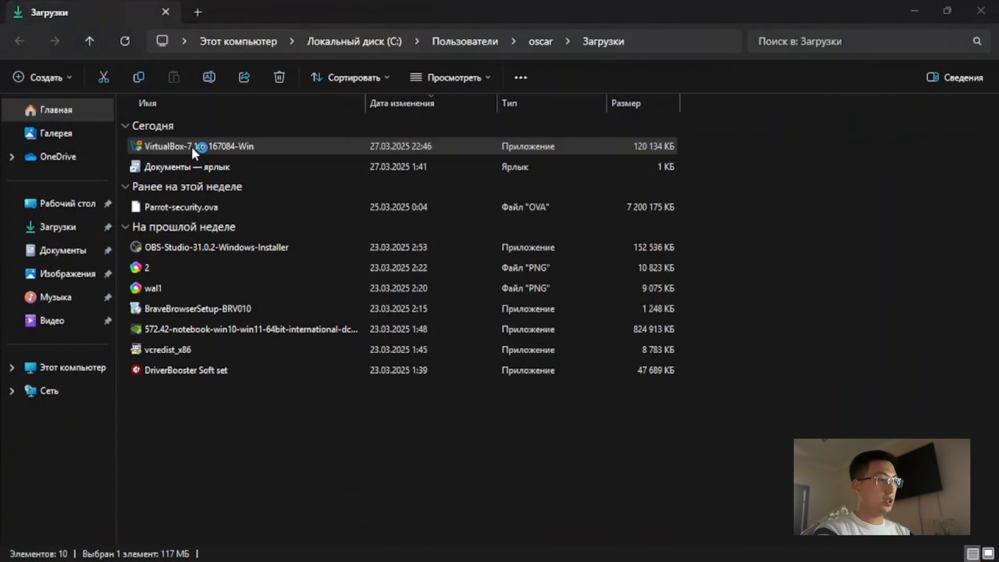
pyautogui.doubleClick(192, 149)
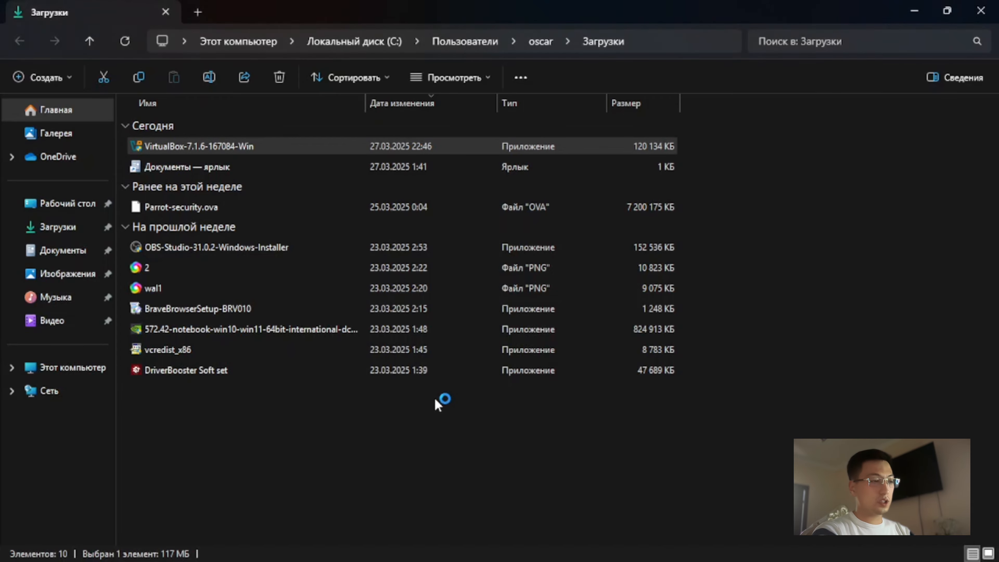
pyautogui.click(912, 11)
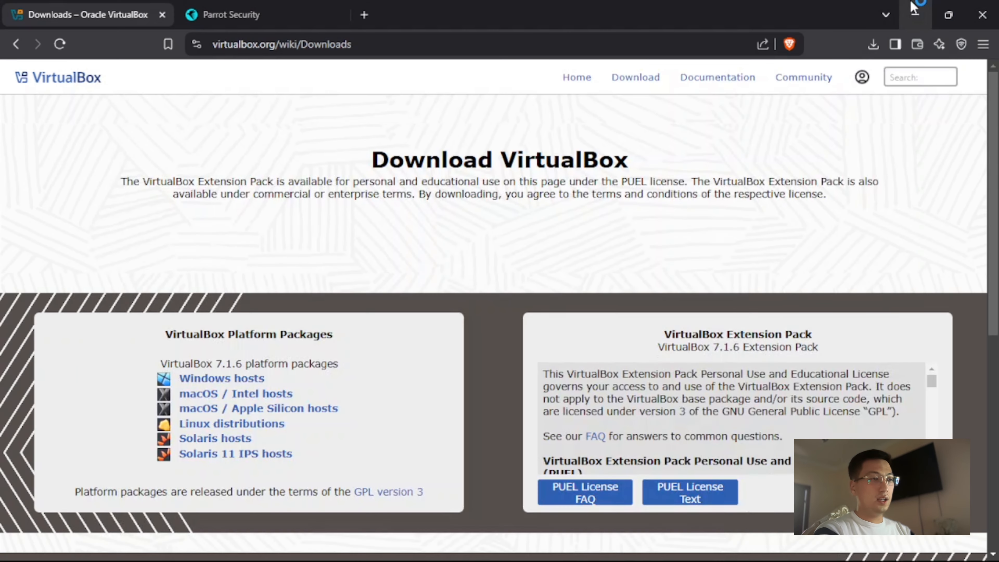
pyautogui.click(912, 15)
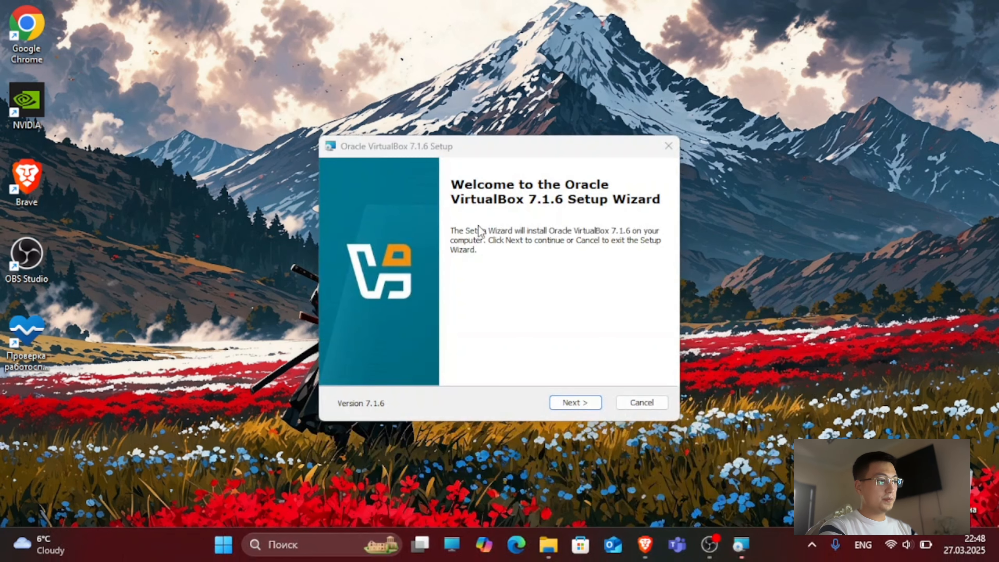
# Try to install VirtualBox 7.1.6, accepting the license and network warning and keeping the default features, location and shortcut options.
pyautogui.click(572, 402)
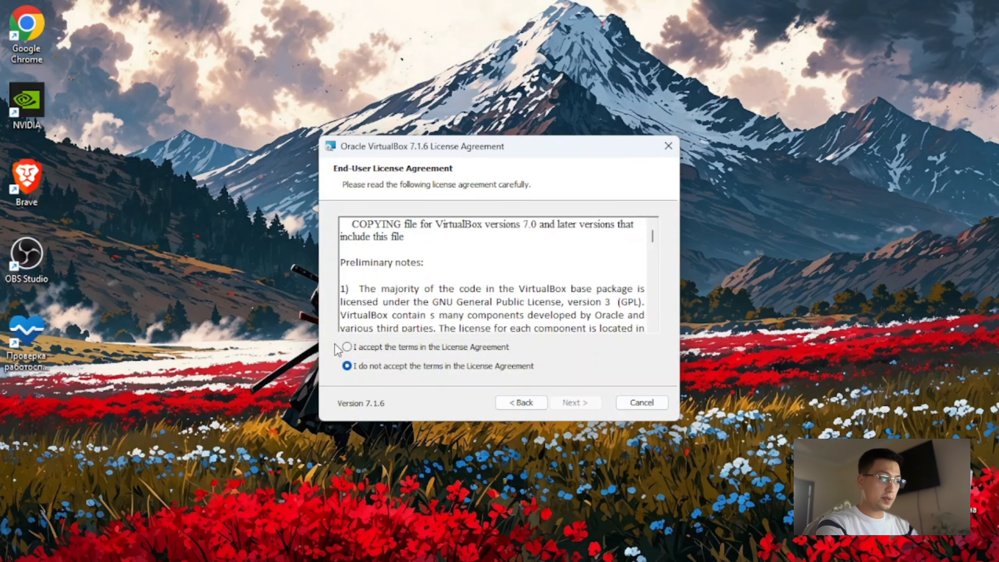
pyautogui.click(346, 347)
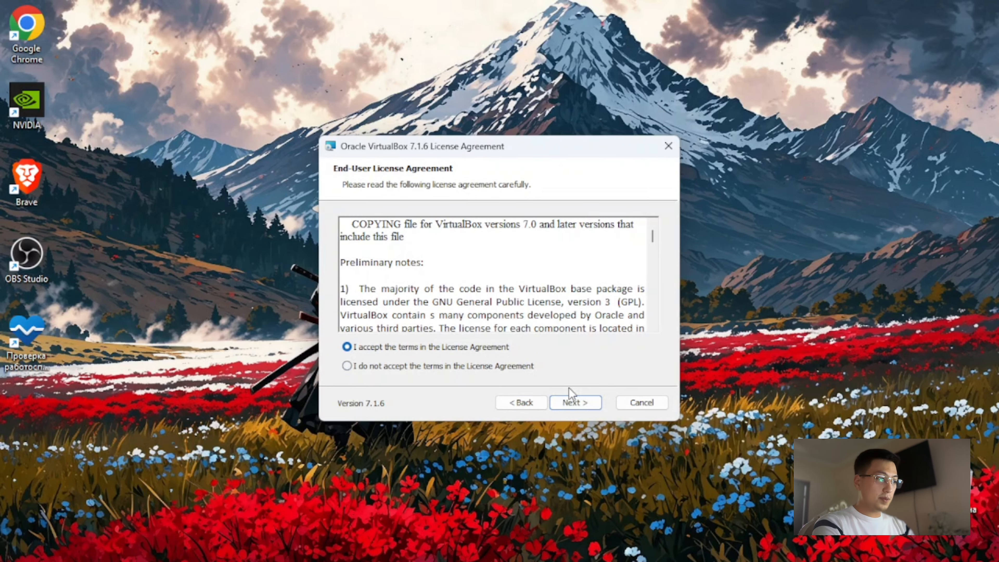
pyautogui.click(583, 407)
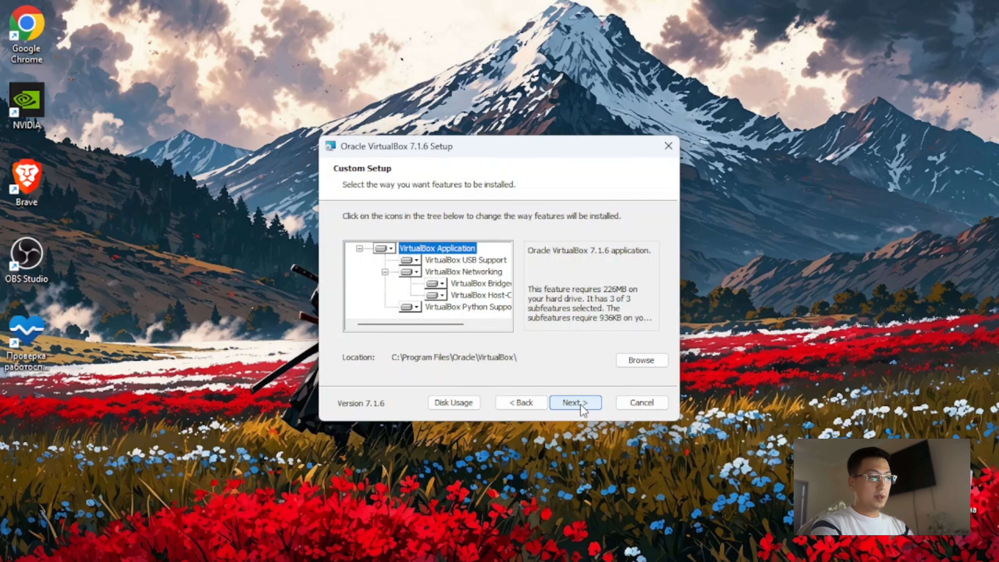
pyautogui.click(579, 402)
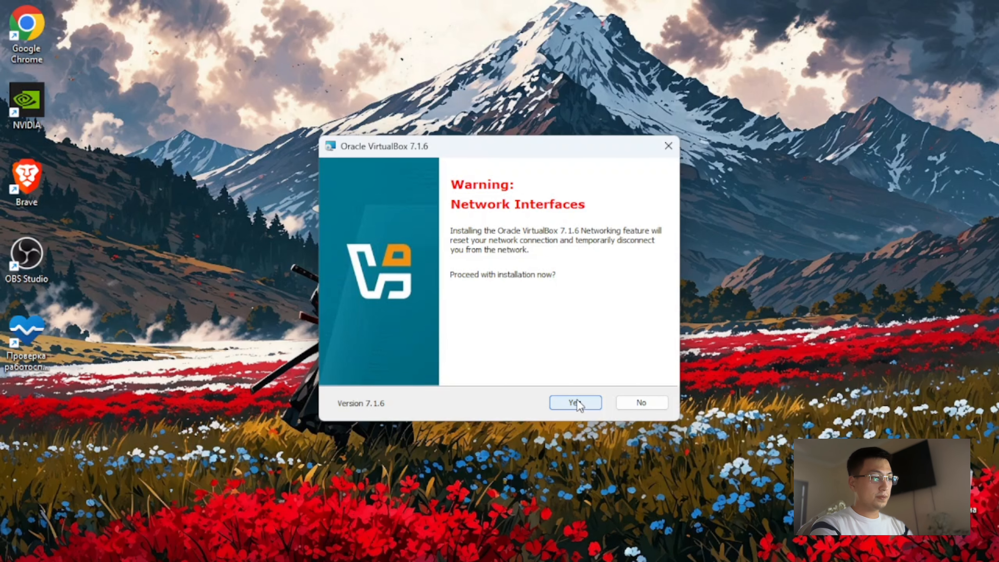
pyautogui.click(576, 404)
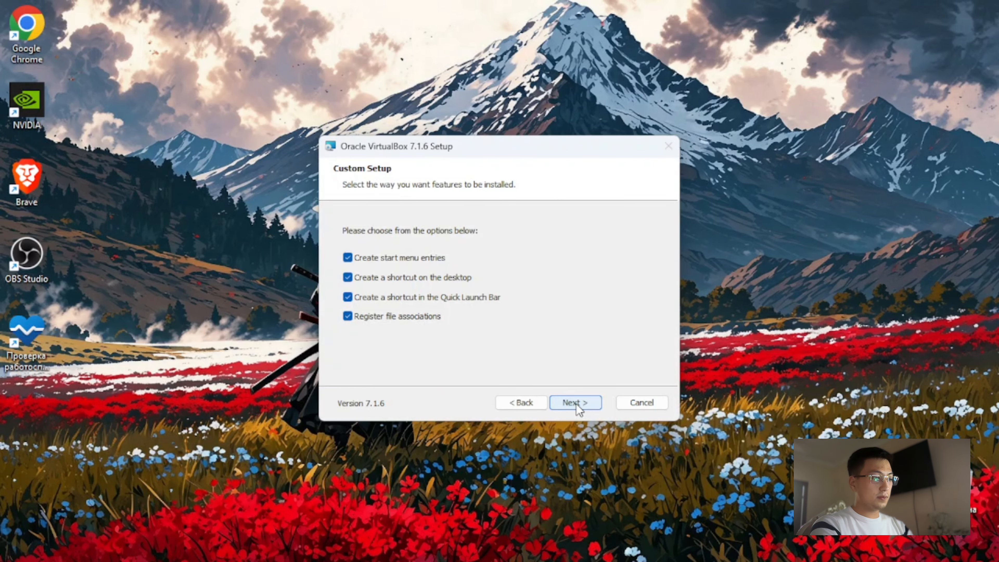
pyautogui.click(575, 403)
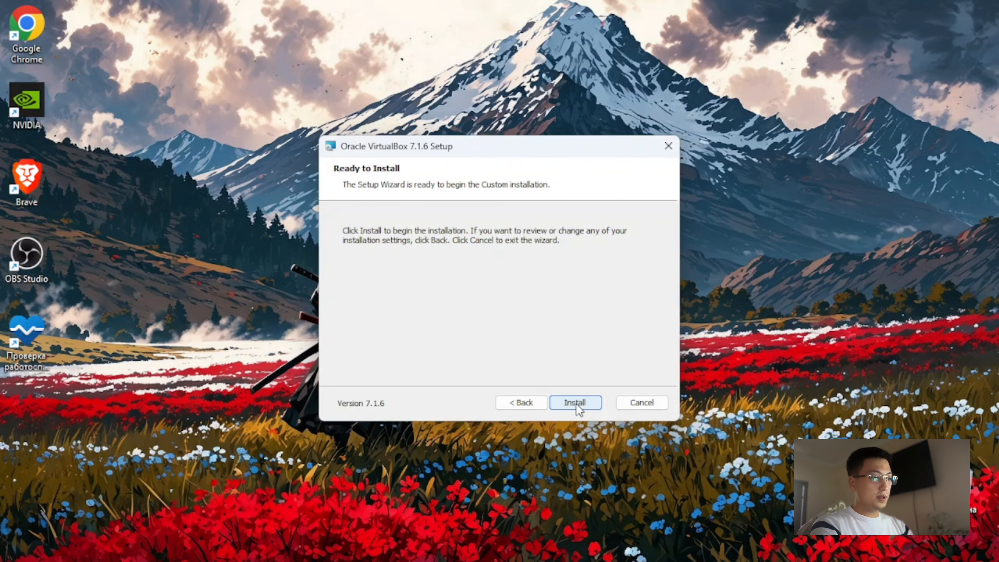
pyautogui.click(575, 404)
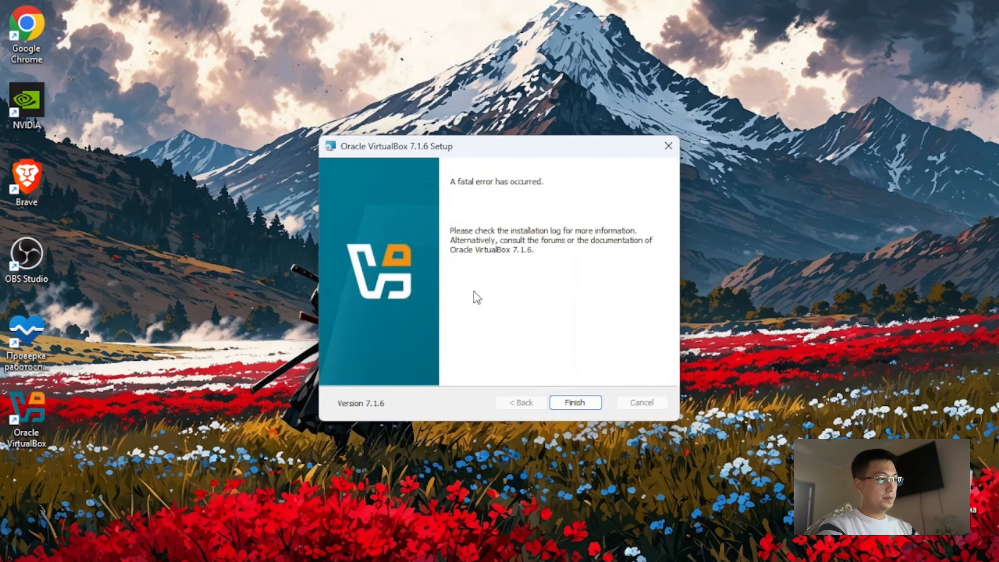
# Close the VirtualBox 7.1.6 setup wizard, launch Oracle VirtualBox from the desktop, and reposition its manager window.
pyautogui.click(576, 408)
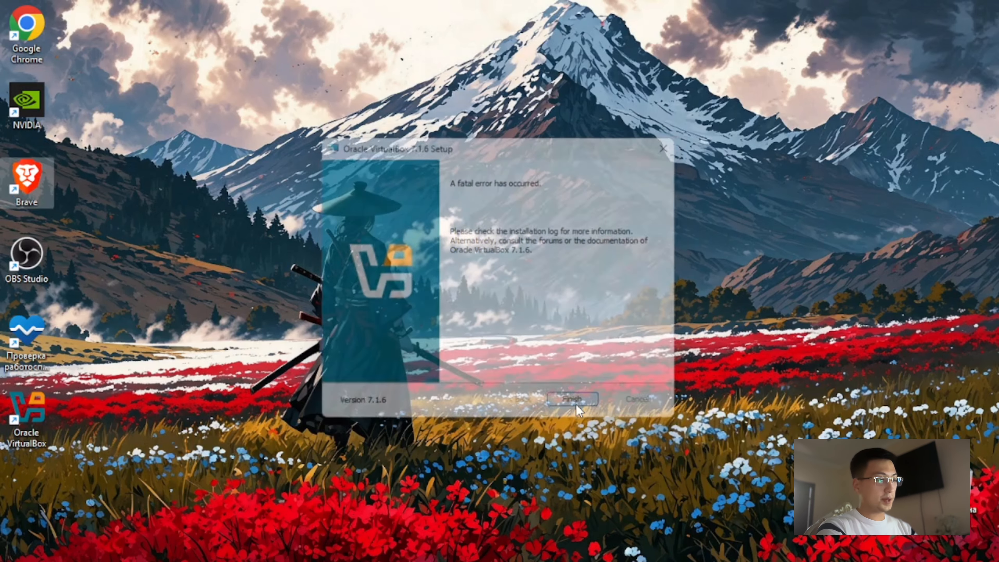
pyautogui.click(616, 340)
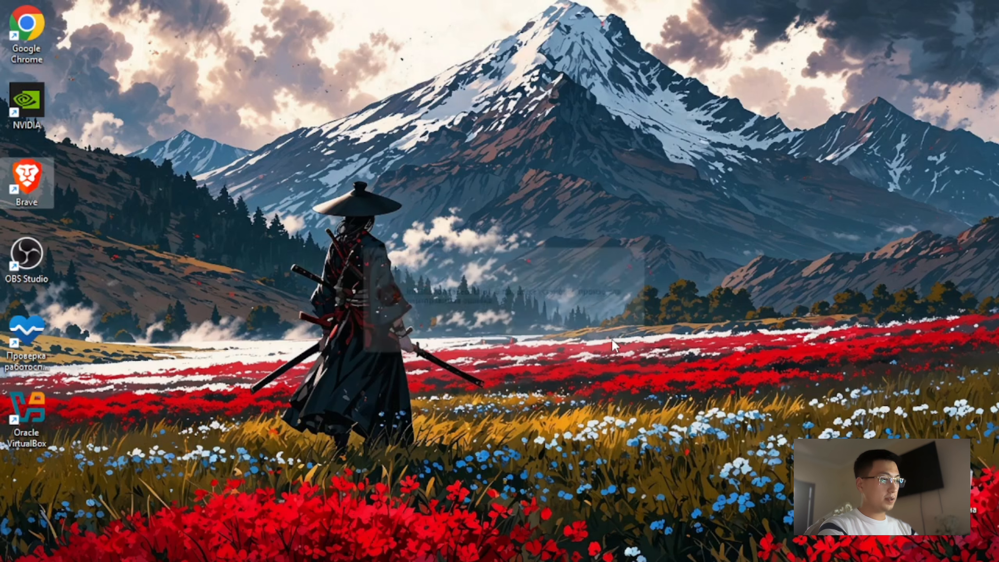
pyautogui.click(41, 414)
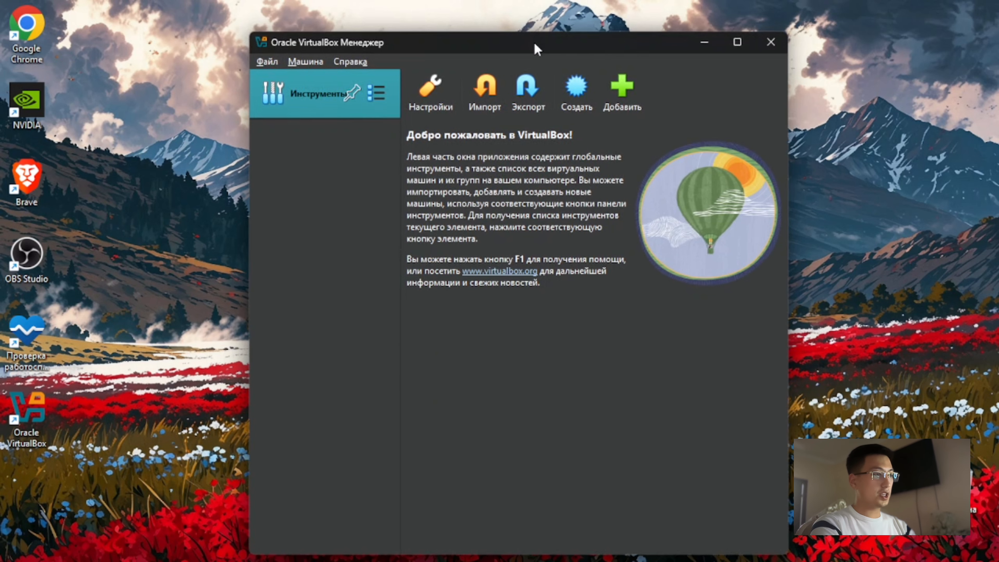
pyautogui.moveTo(537, 49); pyautogui.dragTo(523, 34)
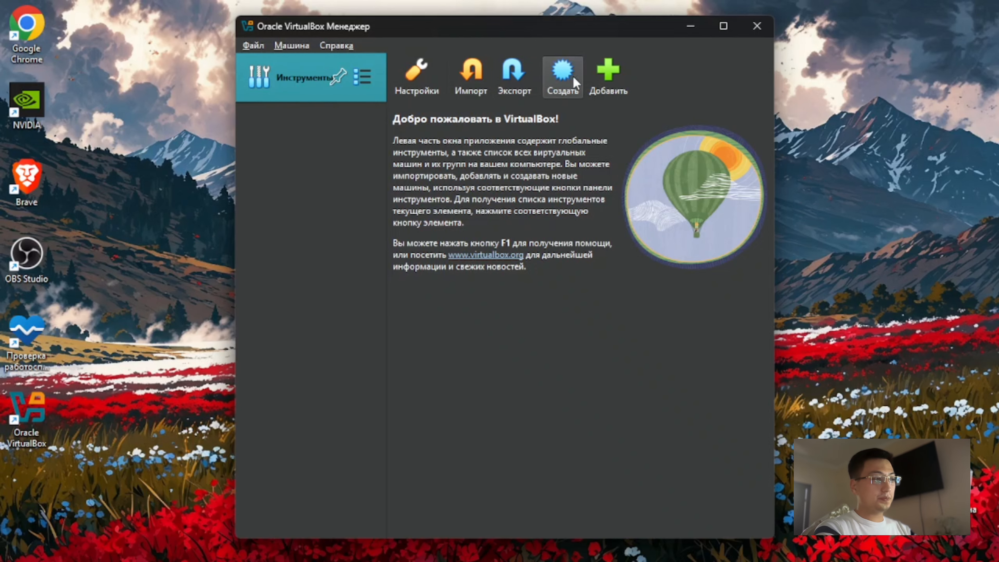
pyautogui.click(608, 74)
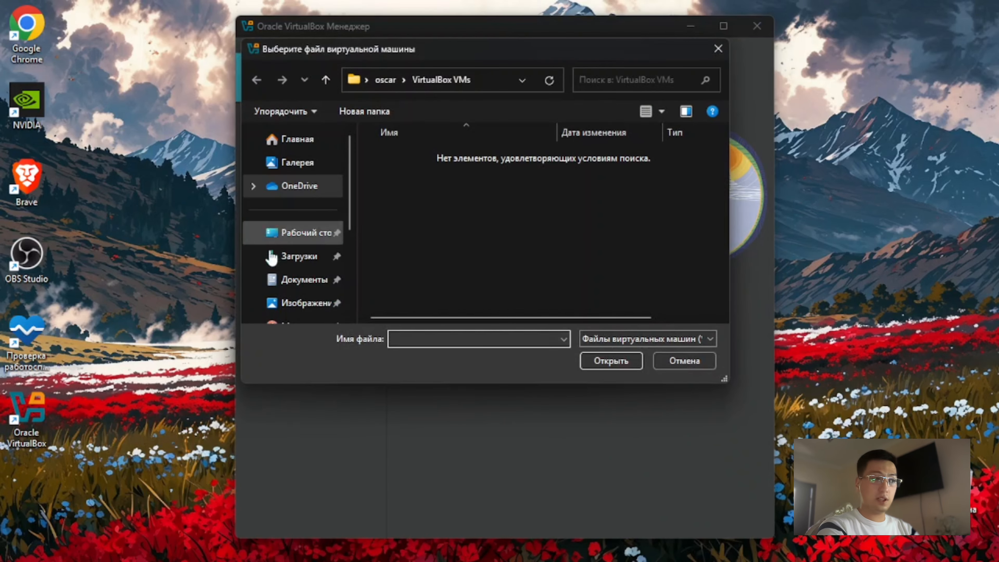
pyautogui.click(310, 256)
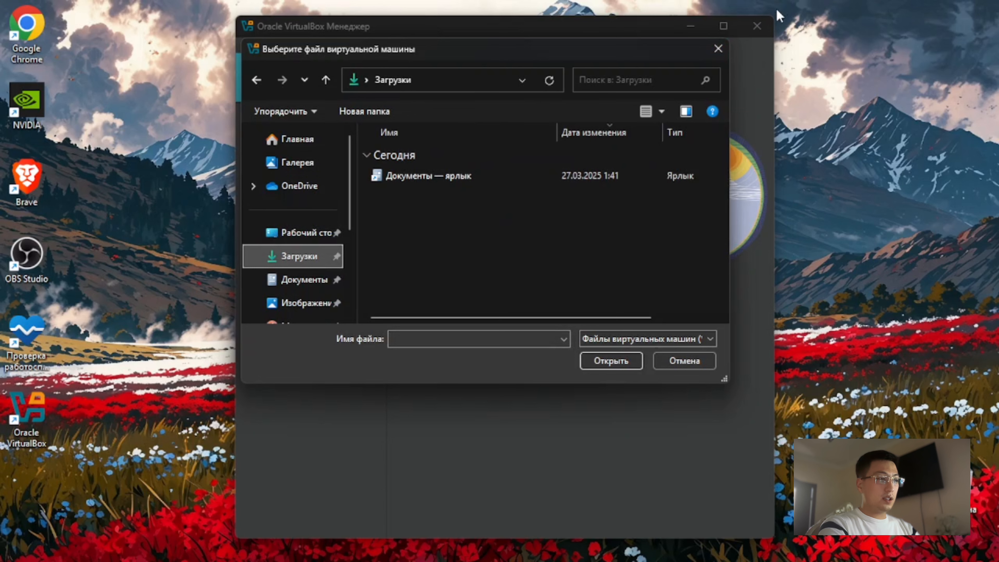
pyautogui.click(718, 49)
# Import the Parrot-security.ova appliance from the Downloads folder on the local file system and accept the Parrot OS license agreement.
pyautogui.click(464, 78)
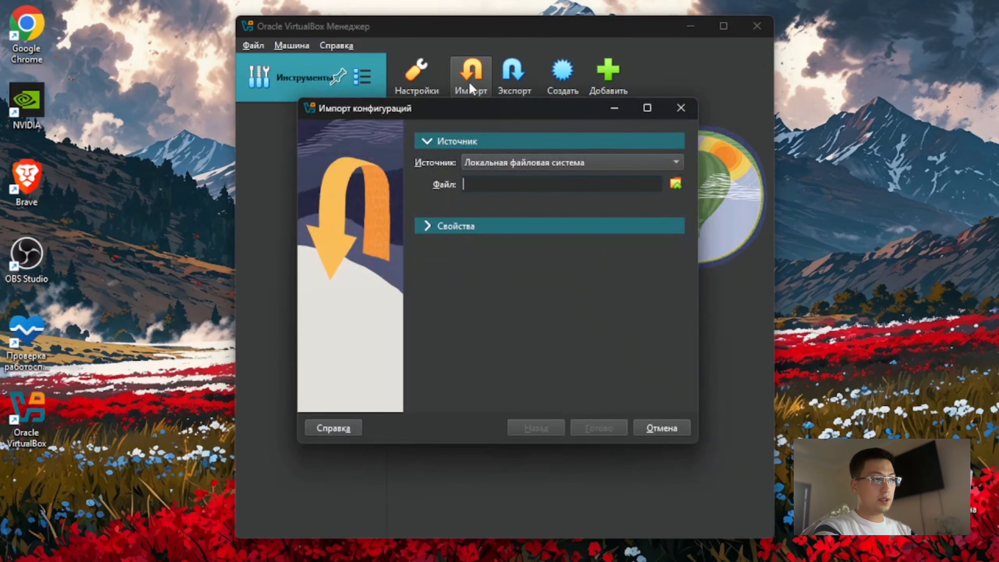
pyautogui.click(675, 184)
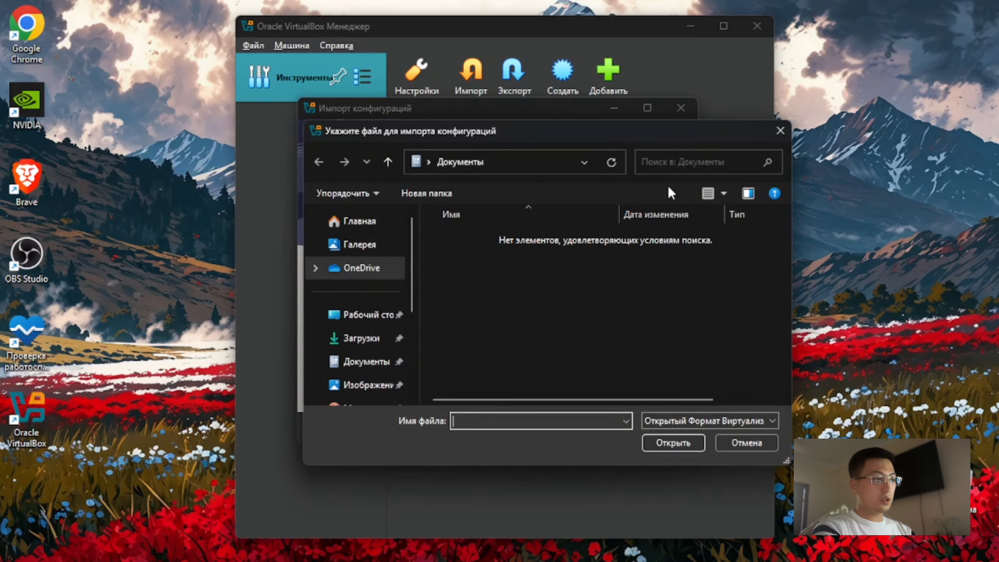
pyautogui.click(366, 338)
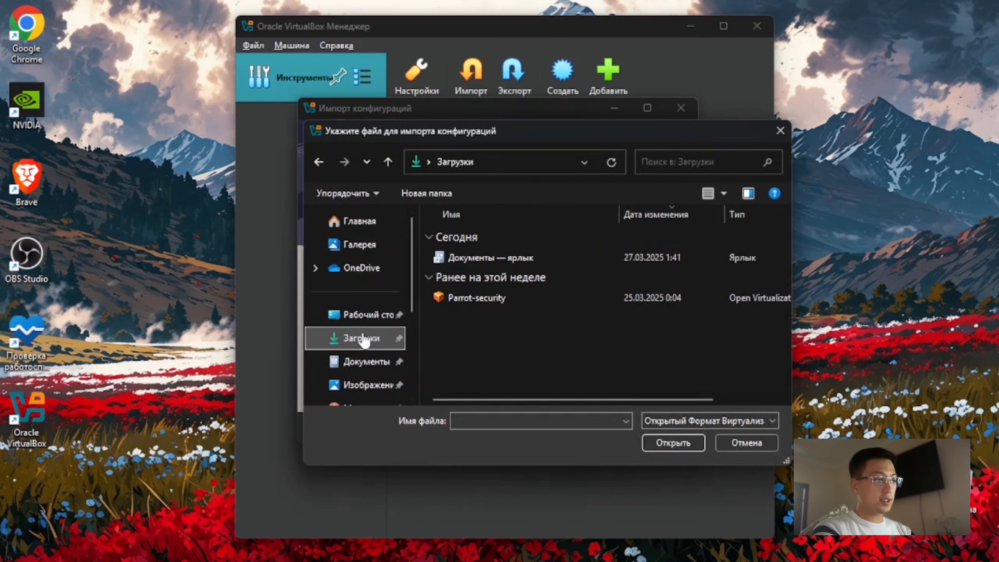
pyautogui.doubleClick(486, 306)
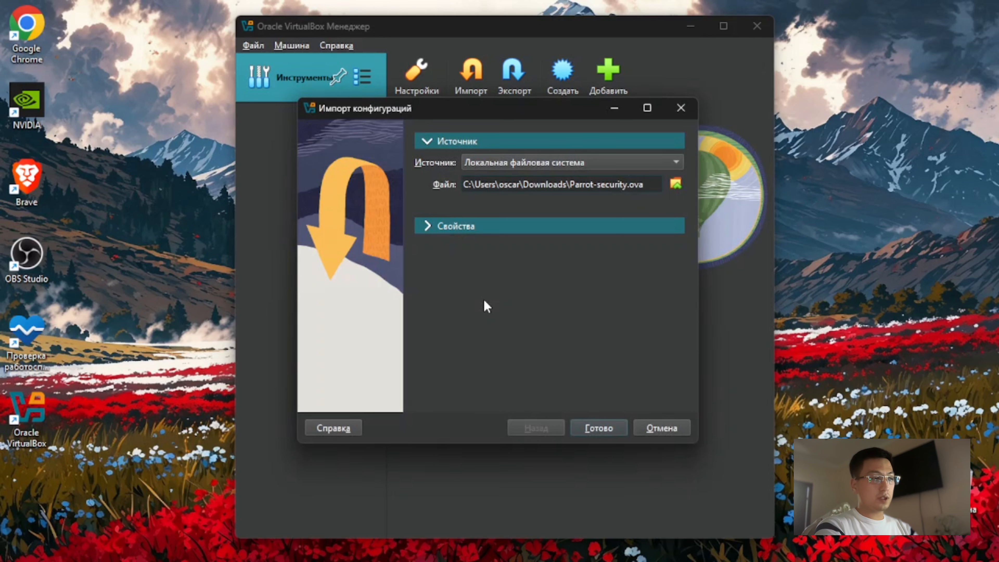
pyautogui.click(594, 429)
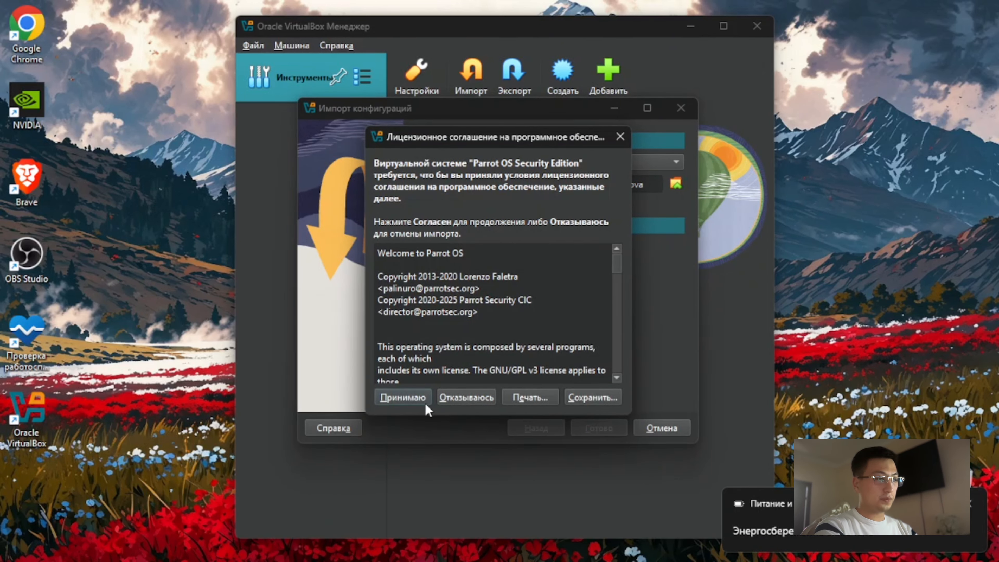
pyautogui.click(405, 397)
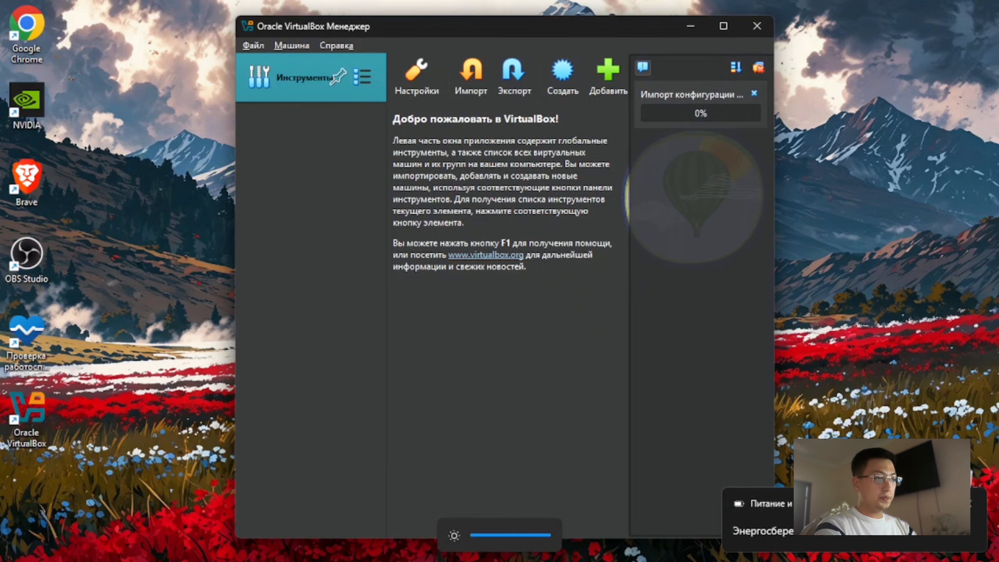
pyautogui.click(973, 505)
pyautogui.moveTo(786, 560)
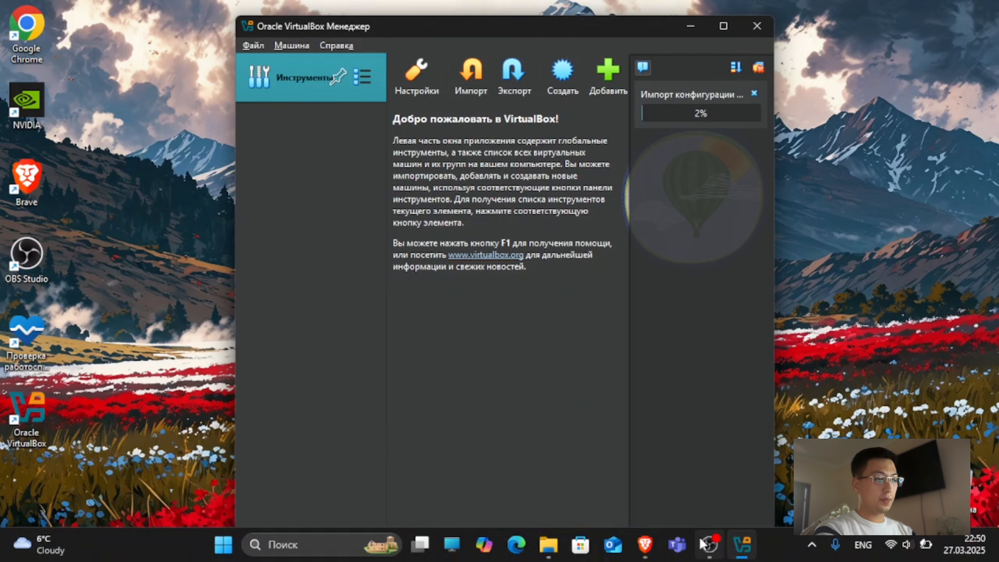
pyautogui.click(708, 544)
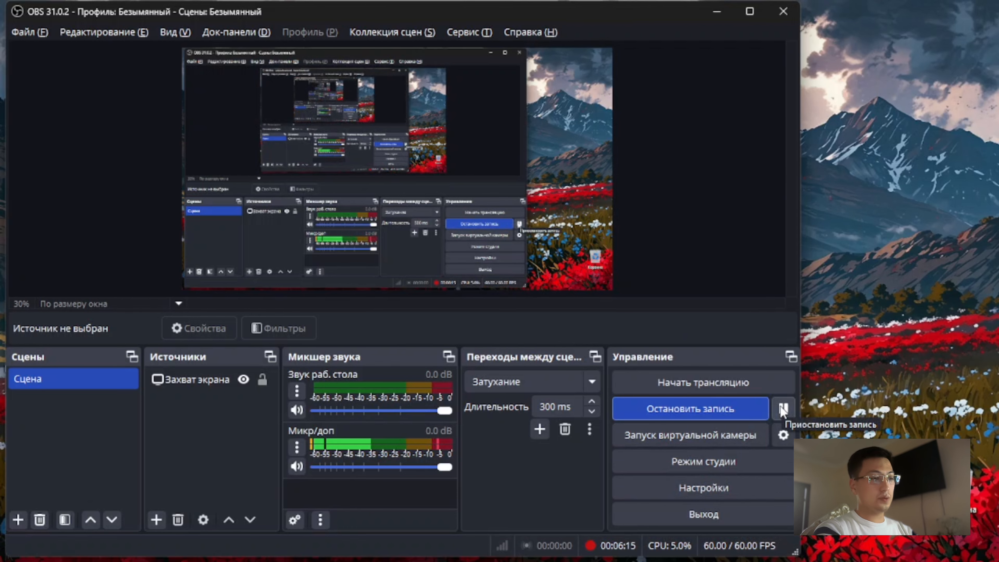
pyautogui.click(718, 8)
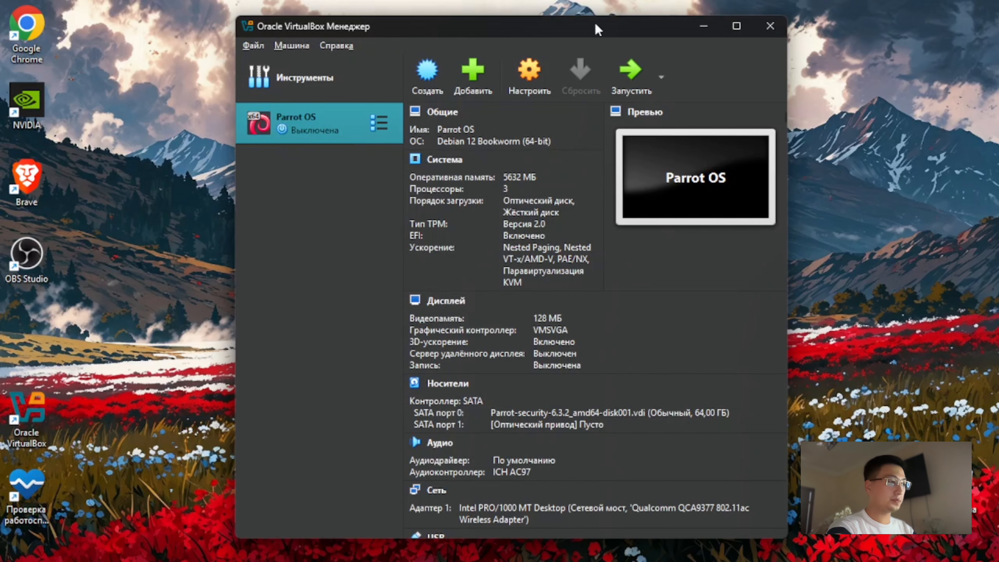
pyautogui.hotkey('alt', 'Tab')
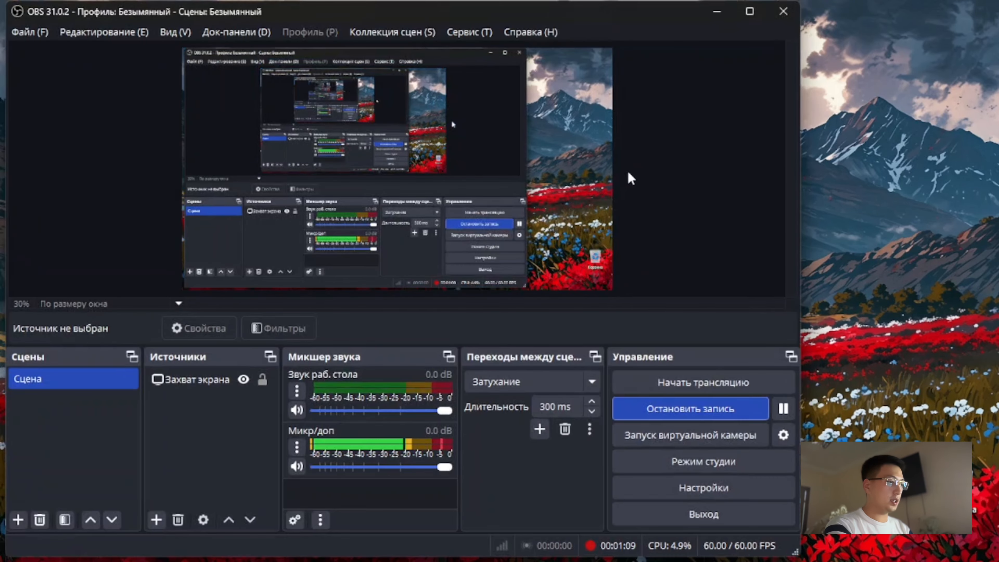
pyautogui.click(716, 12)
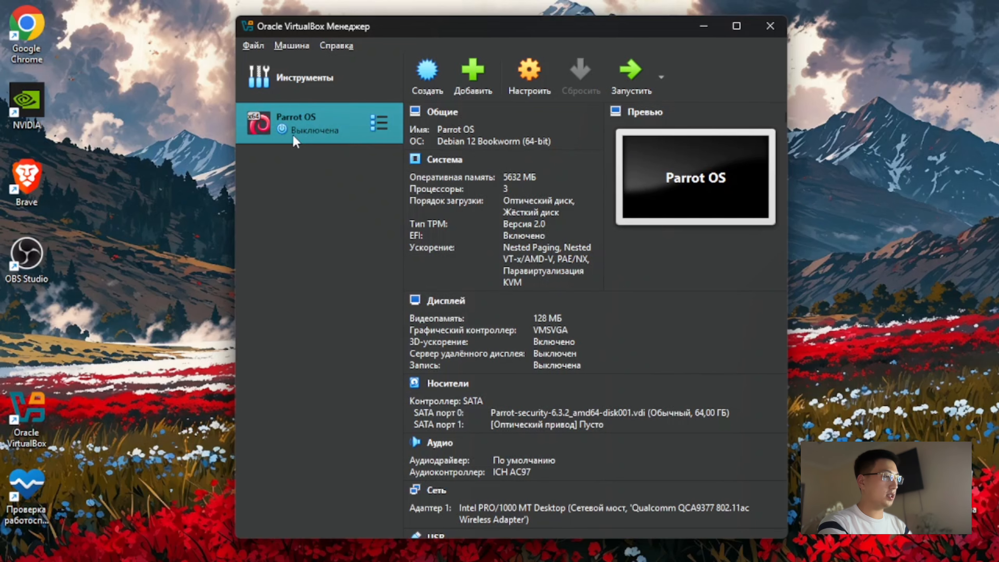
# Set the base memory of the Parrot OS virtual machine to 5336 MB in its system settings.
pyautogui.click(521, 89)
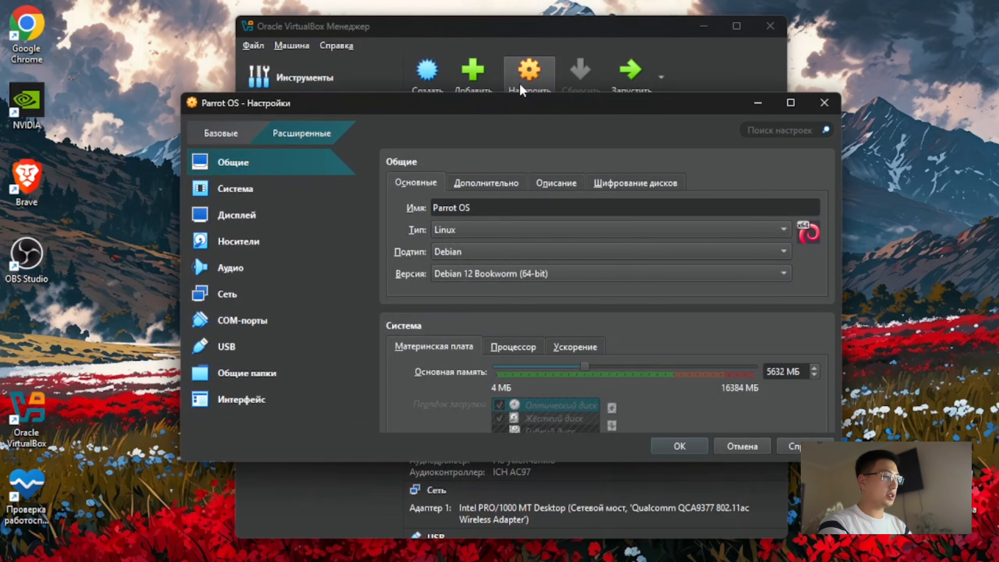
pyautogui.click(301, 190)
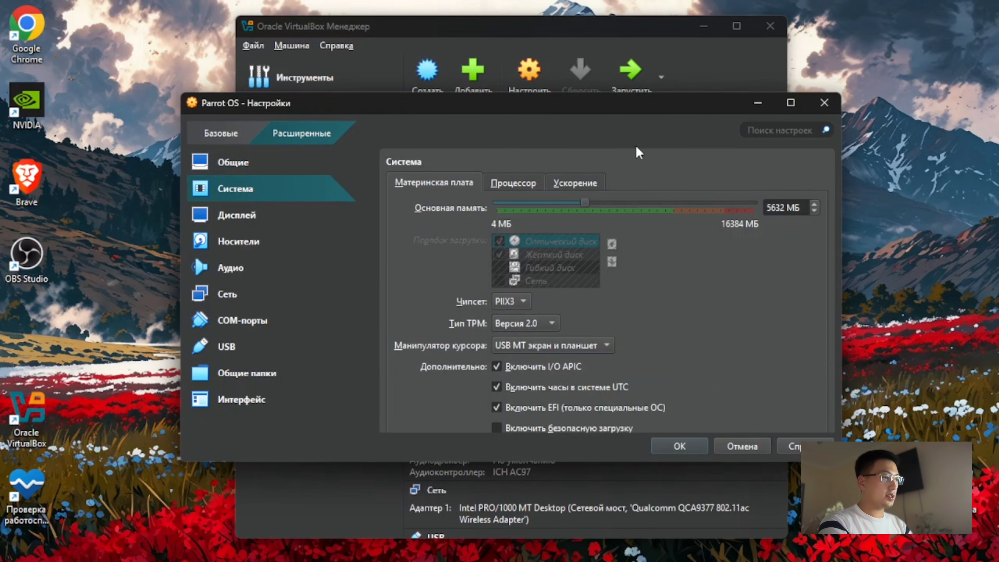
pyautogui.moveTo(589, 200)
pyautogui.mouseDown()
pyautogui.moveTo(622, 206)
pyautogui.moveTo(562, 201)
pyautogui.moveTo(629, 210)
pyautogui.moveTo(547, 205)
pyautogui.moveTo(572, 207)
pyautogui.mouseUp()
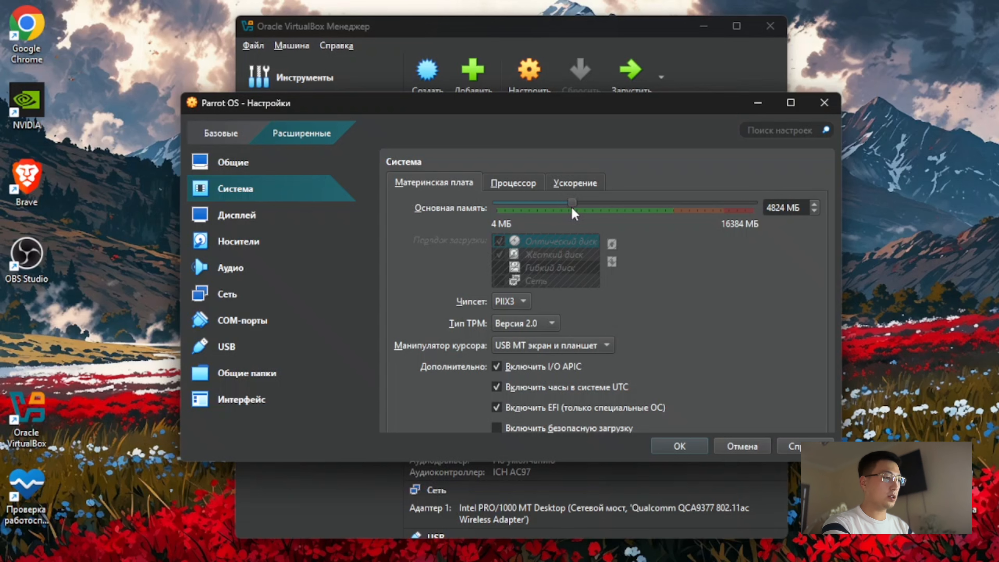
pyautogui.click(585, 201)
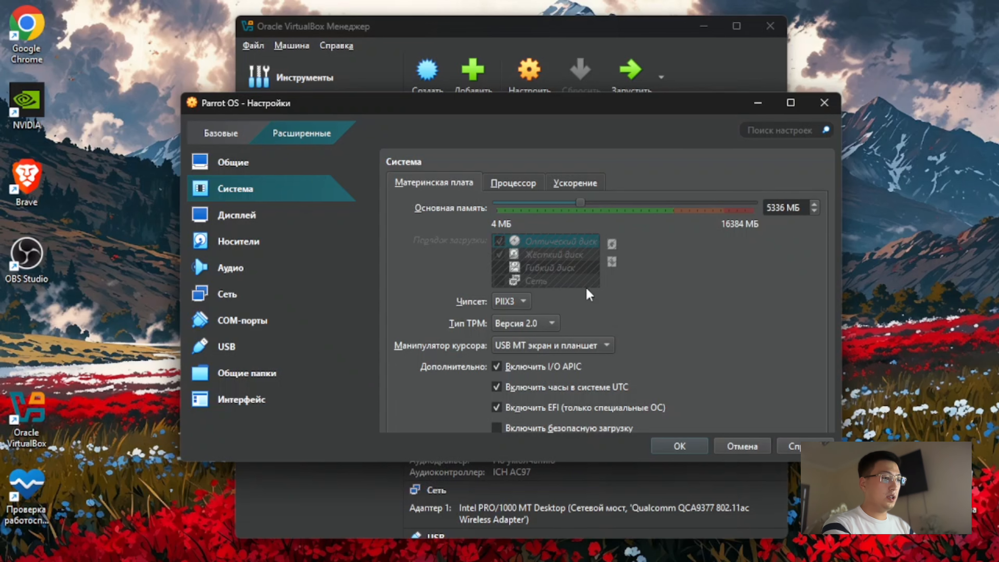
# Set the number of processors for the Parrot OS virtual machine to 4.
pyautogui.click(523, 184)
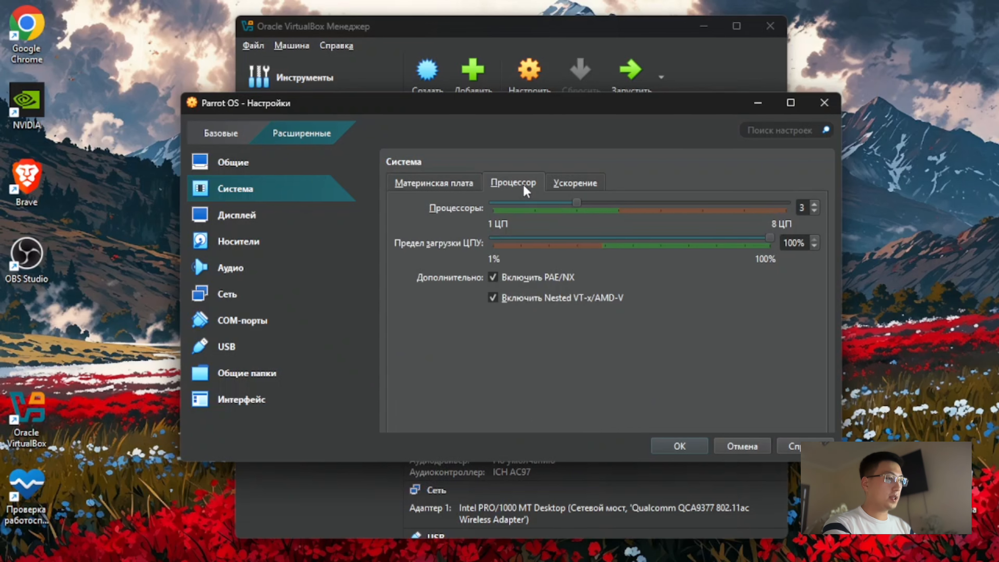
pyautogui.moveTo(585, 200)
pyautogui.mouseDown()
pyautogui.moveTo(890, 212)
pyautogui.moveTo(682, 202)
pyautogui.moveTo(593, 210)
pyautogui.mouseUp()
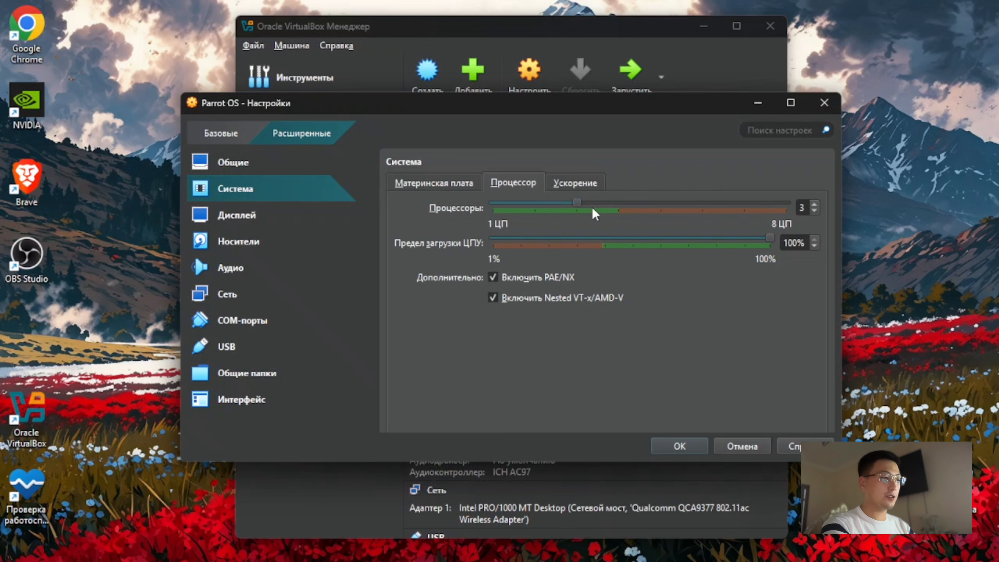
pyautogui.click(621, 201)
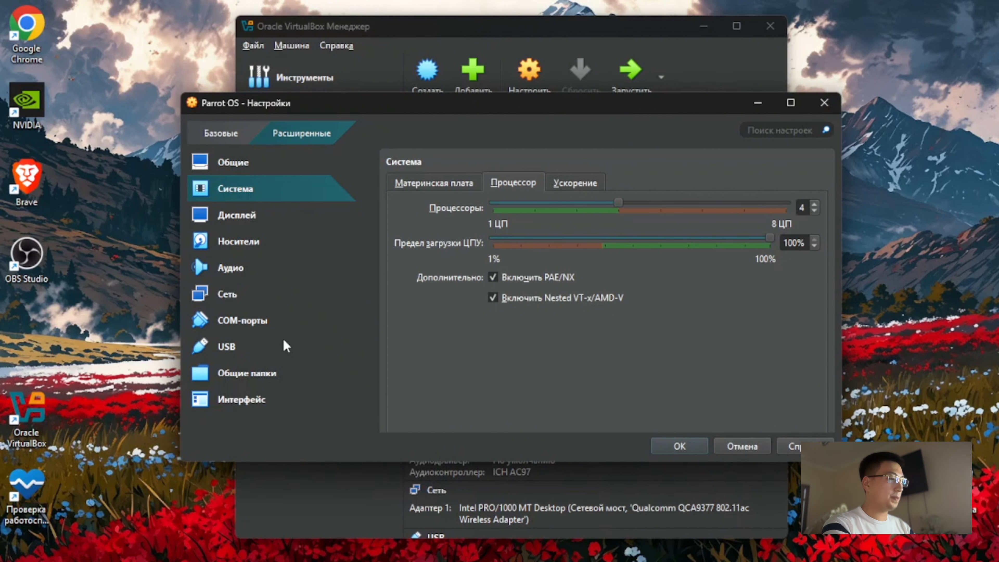
# Try NAT on network Adapter 1, return its connection type to Сетевой мост (bridged), and save the Parrot OS settings.
pyautogui.click(267, 297)
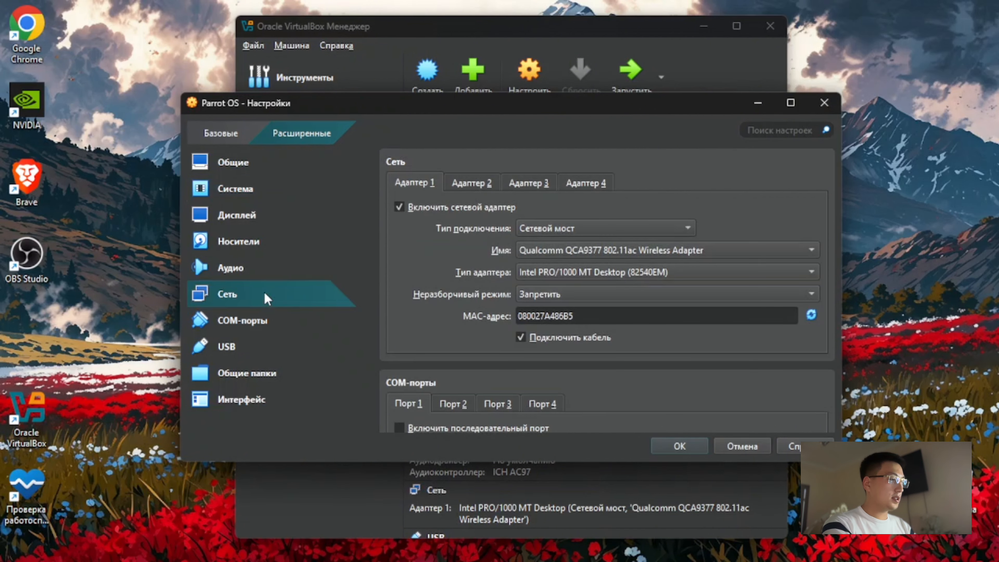
pyautogui.click(592, 228)
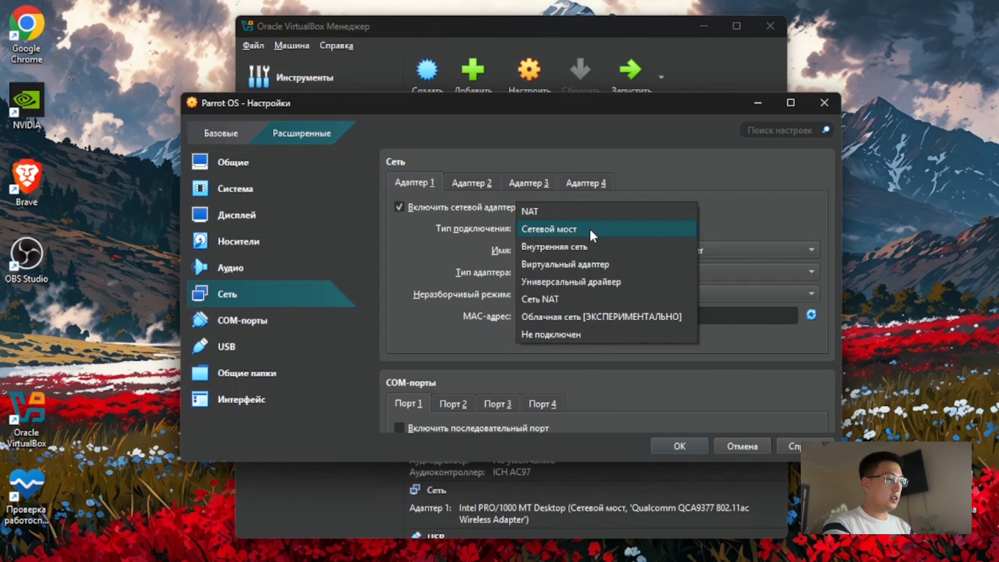
pyautogui.click(599, 205)
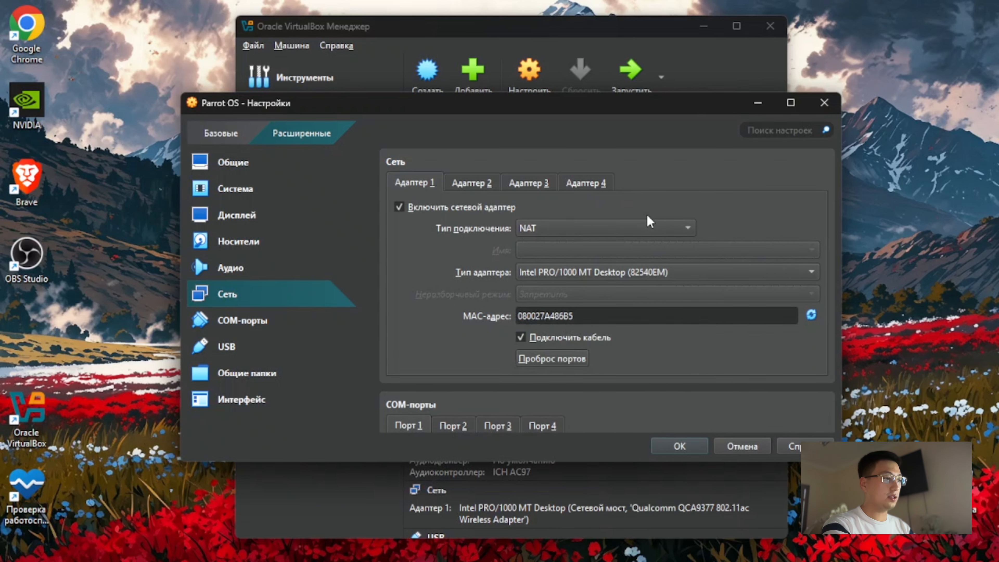
pyautogui.click(652, 229)
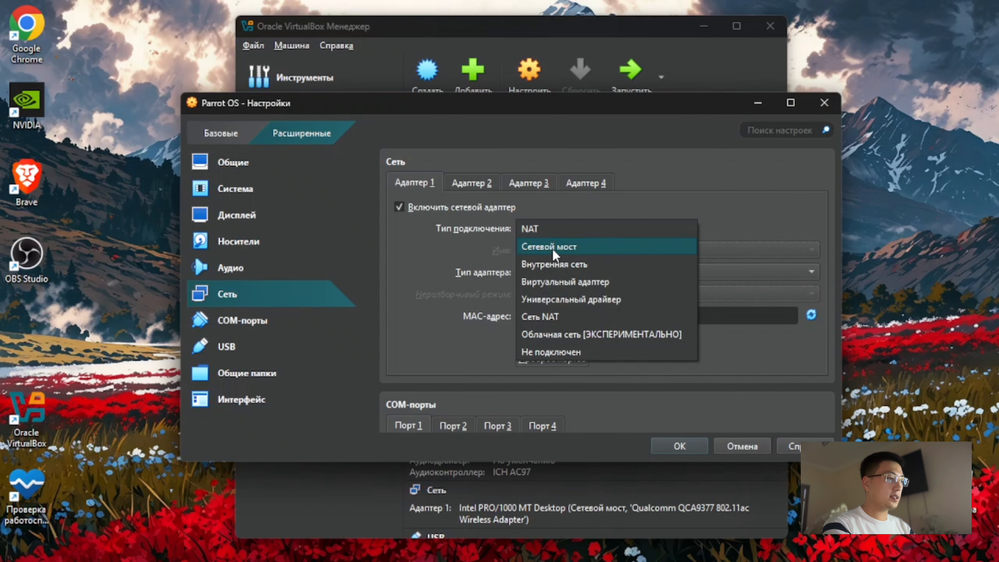
pyautogui.click(591, 252)
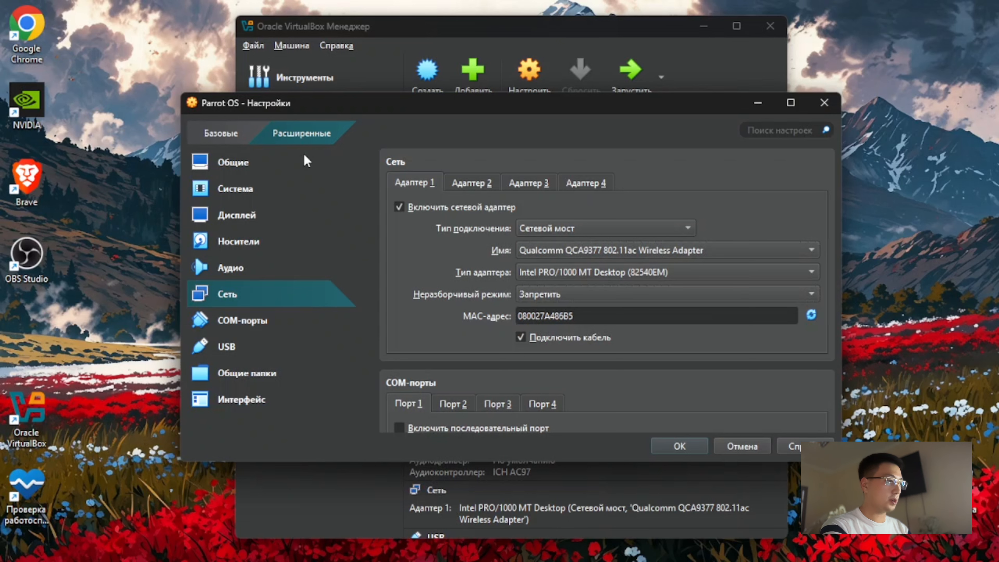
pyautogui.click(688, 448)
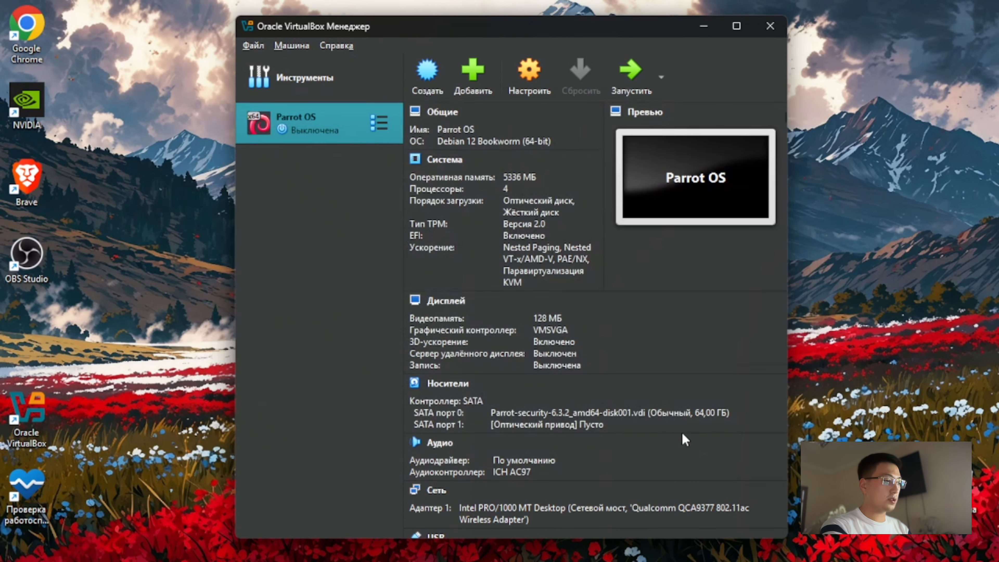
# Start the Parrot OS virtual machine and clear all notifications in its window.
pyautogui.click(628, 80)
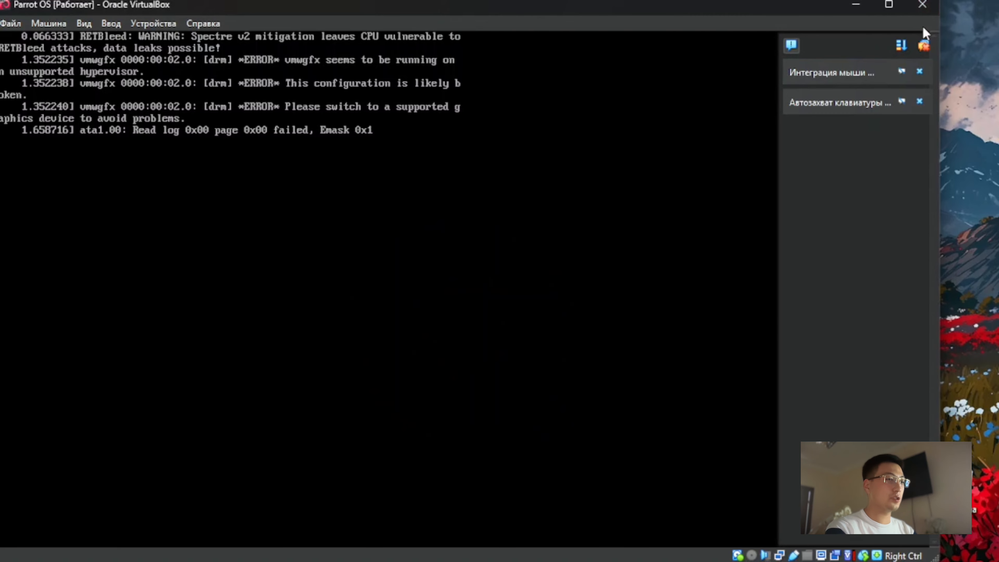
pyautogui.click(923, 46)
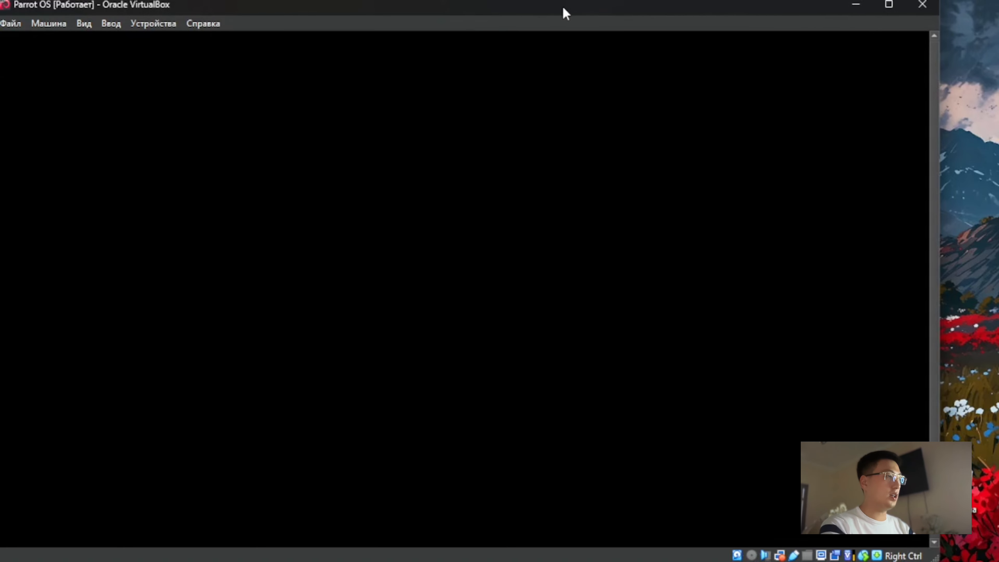
# Minimize the VirtualBox manager and reposition the running Parrot OS window so that the guest desktop is in view.
pyautogui.moveTo(562, 13); pyautogui.dragTo(685, 281)
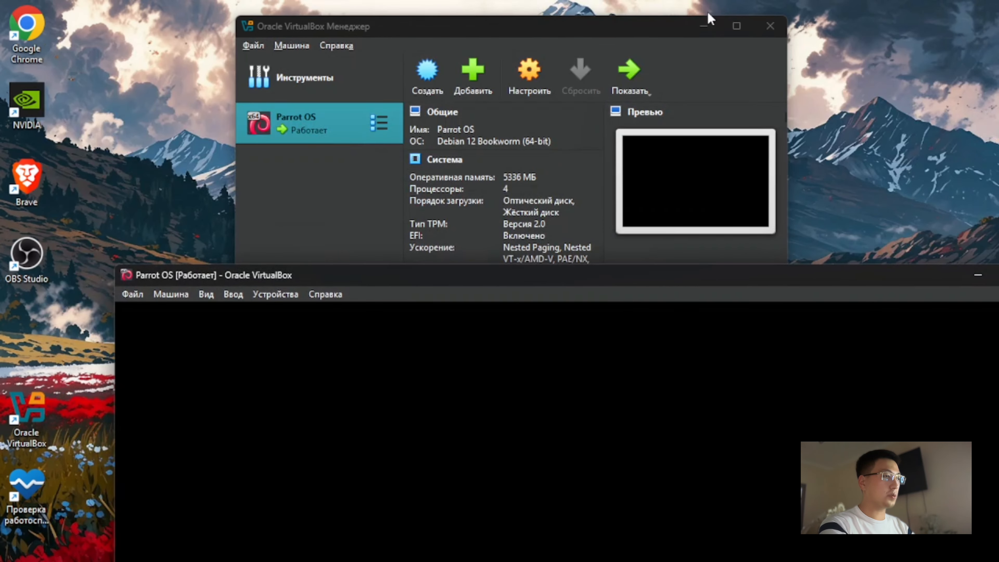
pyautogui.click(704, 26)
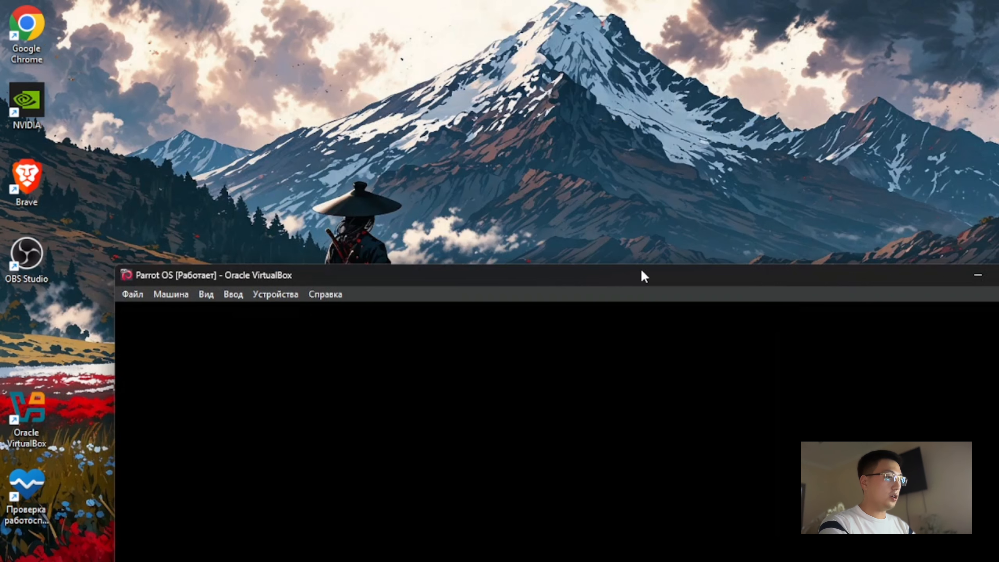
pyautogui.moveTo(643, 276); pyautogui.dragTo(593, 3)
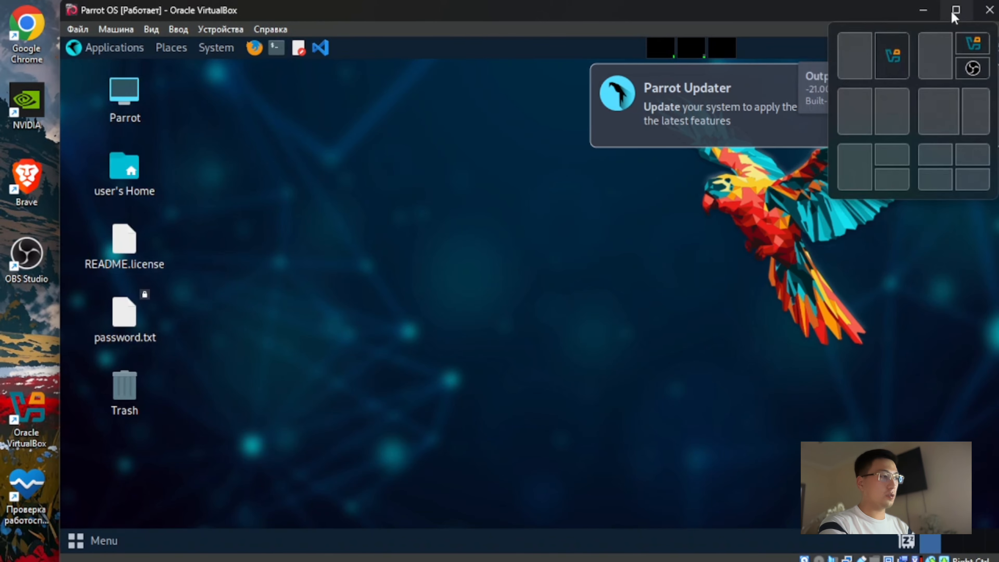
# Maximize the Parrot OS window, dismiss the Parrot Updater notification, and switch the virtual machine to full-screen mode.
pyautogui.click(955, 16)
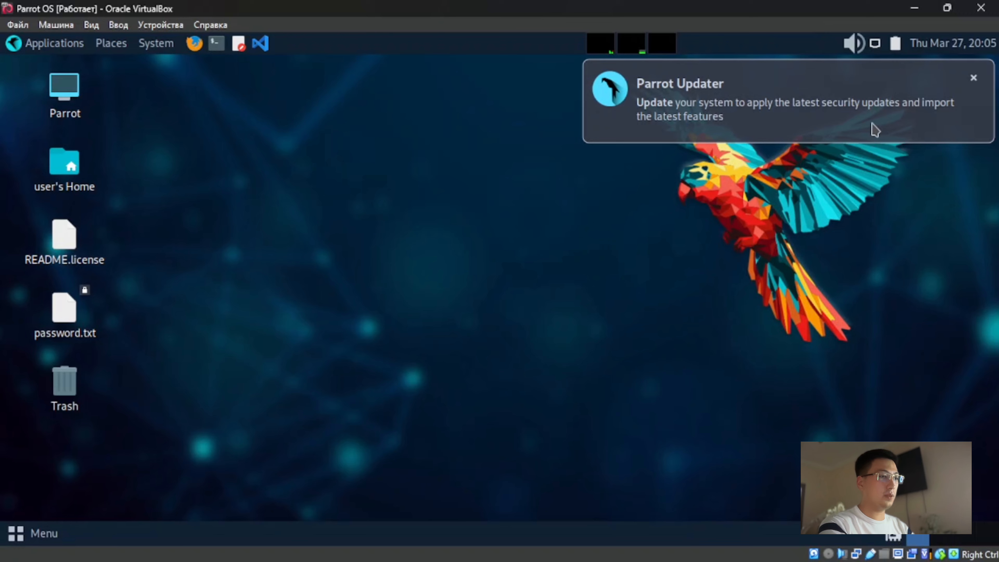
pyautogui.click(977, 75)
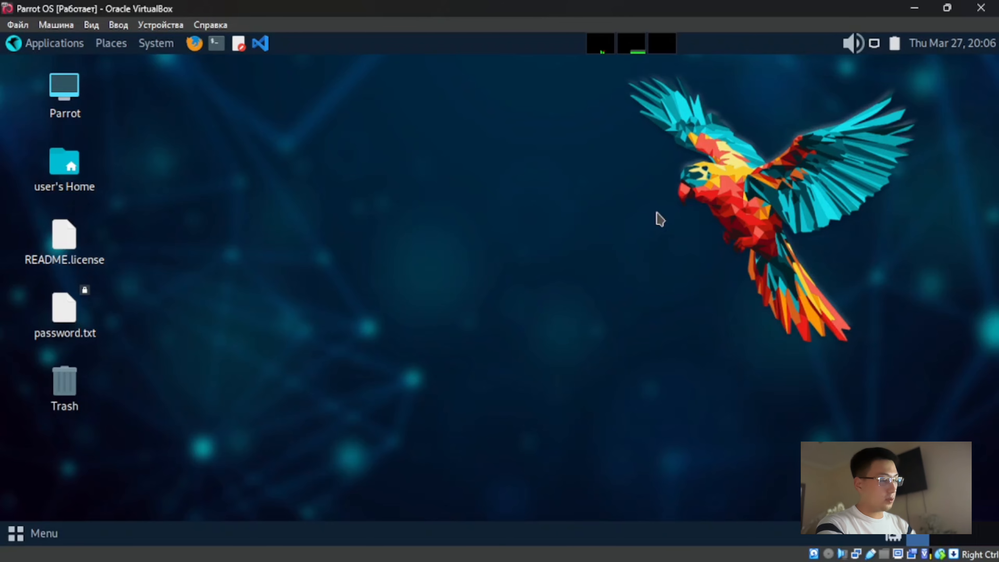
pyautogui.hotkey('ctrl', 'f')
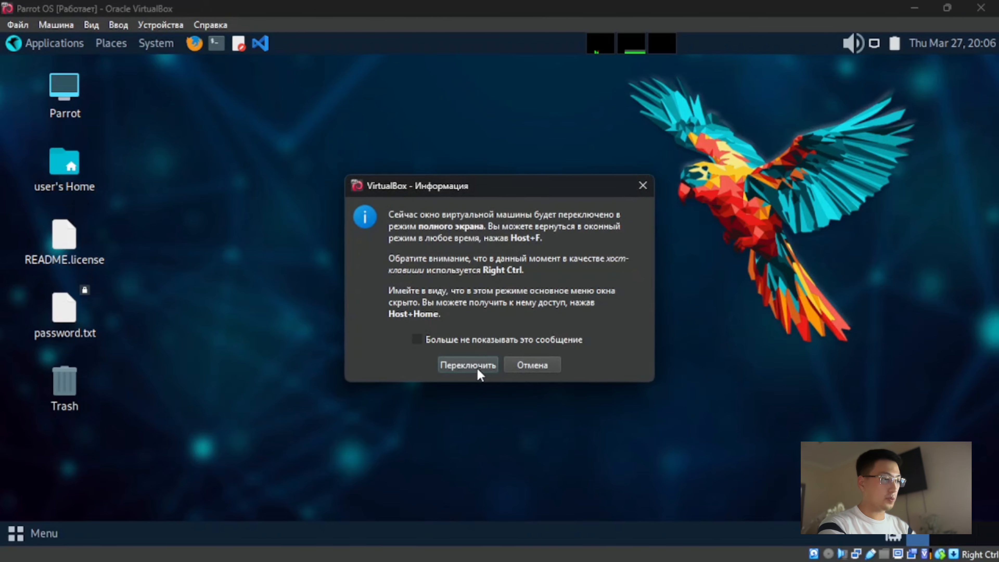
pyautogui.click(469, 368)
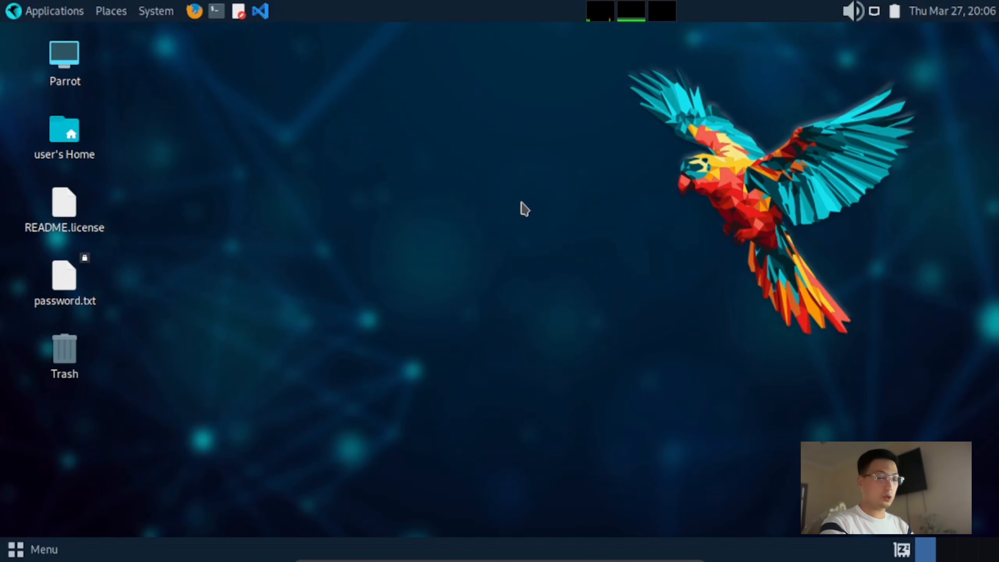
# Minimize the full-screen Parrot OS machine to the Windows desktop and switch back to it.
pyautogui.moveTo(562, 558)
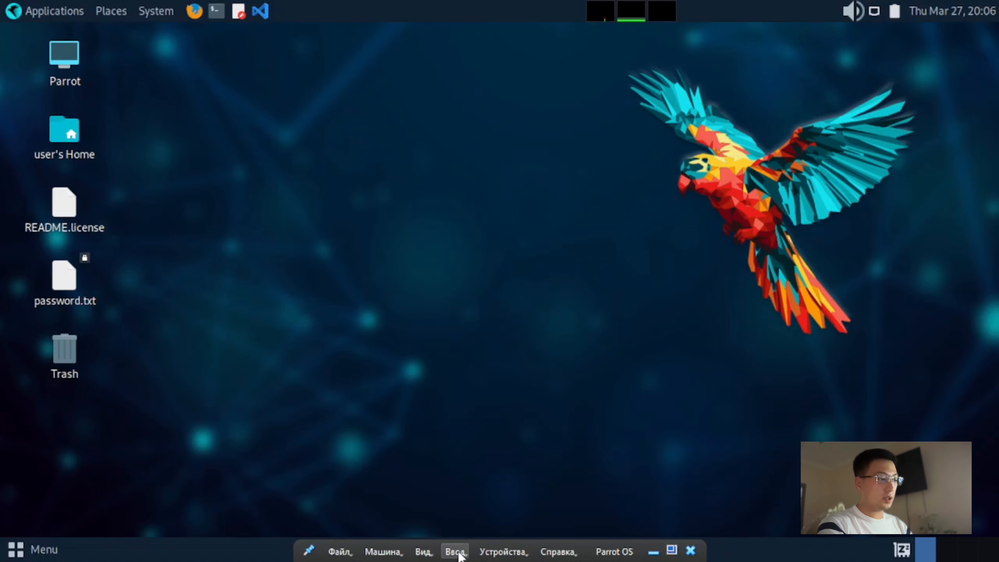
pyautogui.click(652, 552)
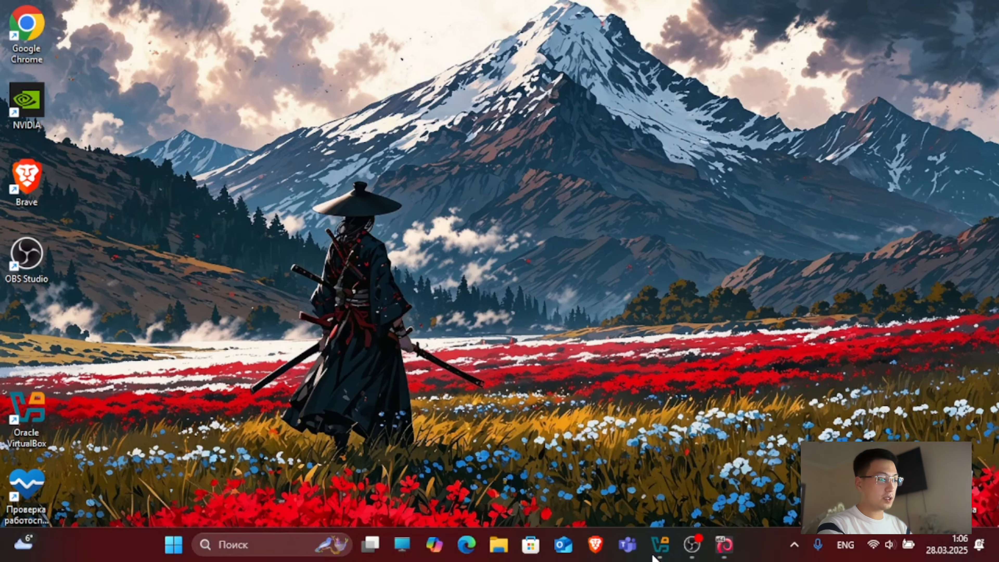
pyautogui.hotkey('alt', 'Tab')
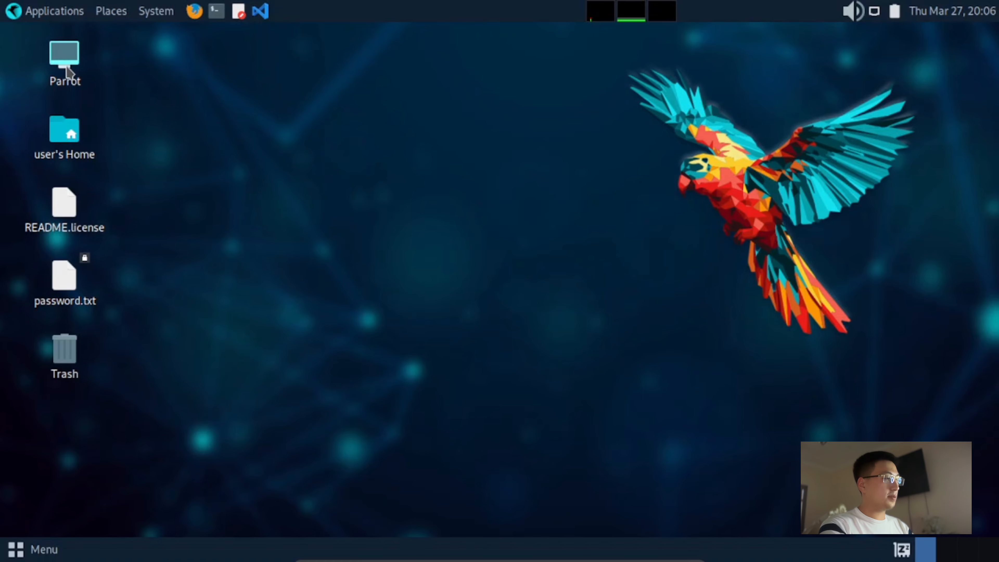
# Look at the drives in the Parrot computer folder and browse the Internet and Pentesting application categories.
pyautogui.doubleClick(73, 74)
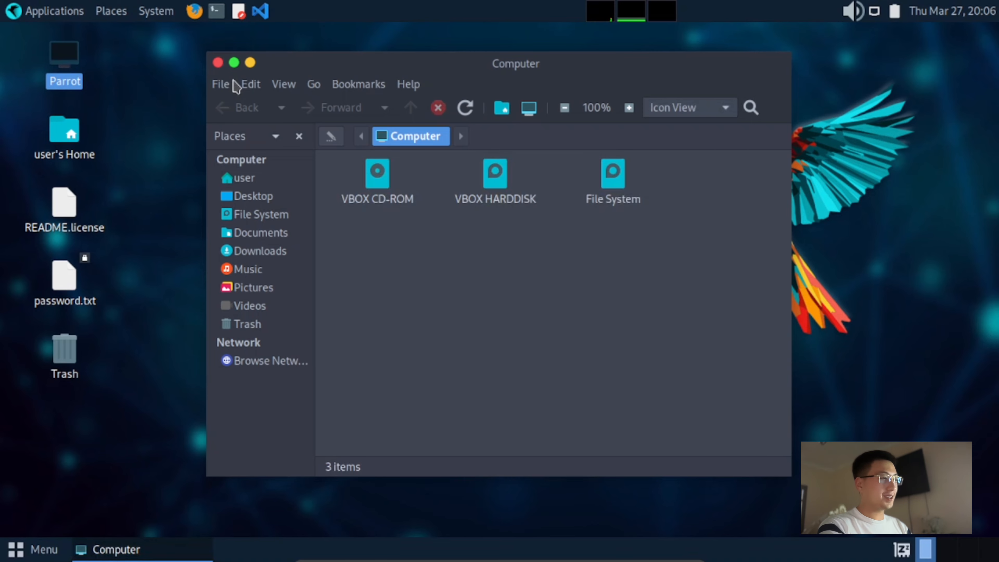
pyautogui.click(217, 63)
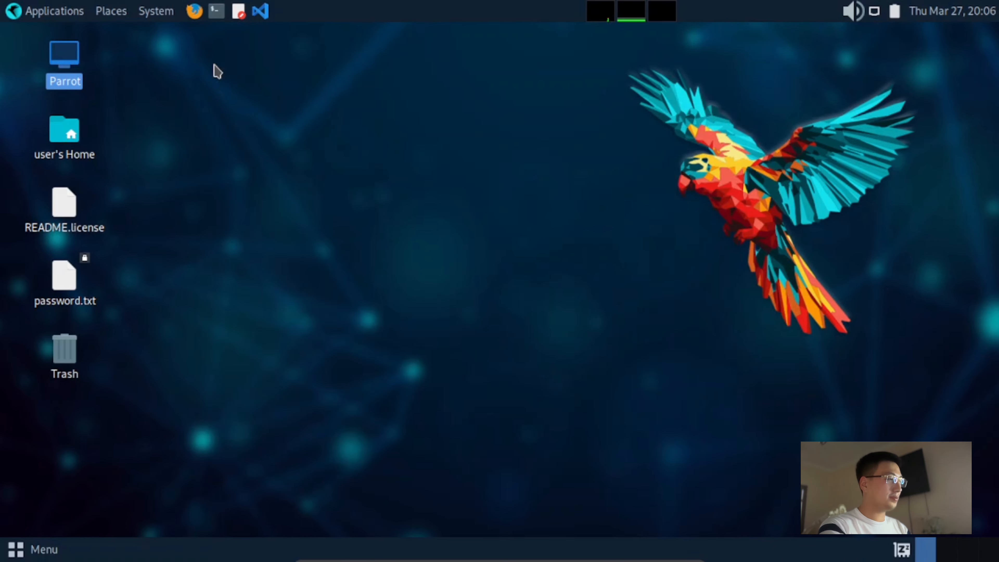
pyautogui.click(33, 10)
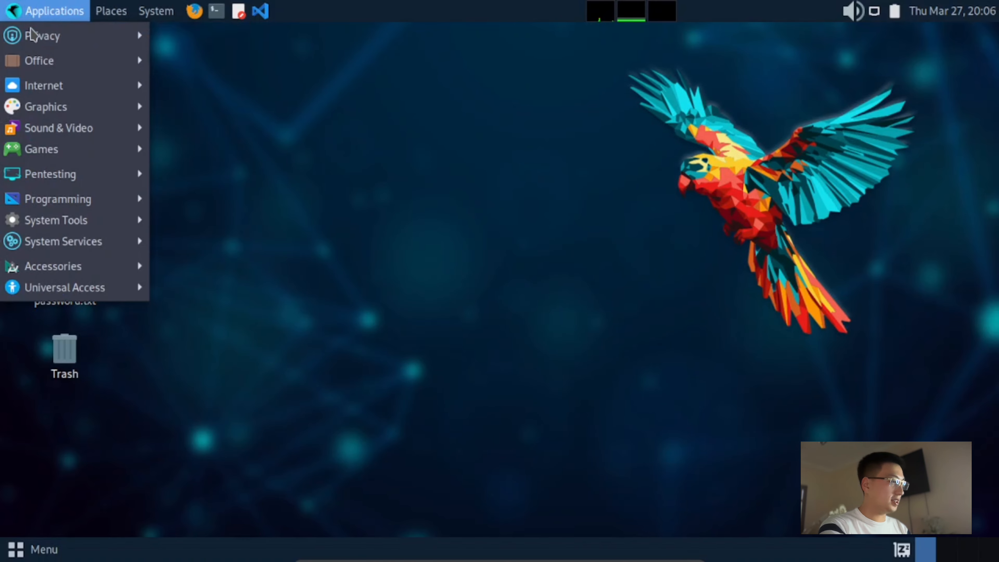
pyautogui.moveTo(37, 95)
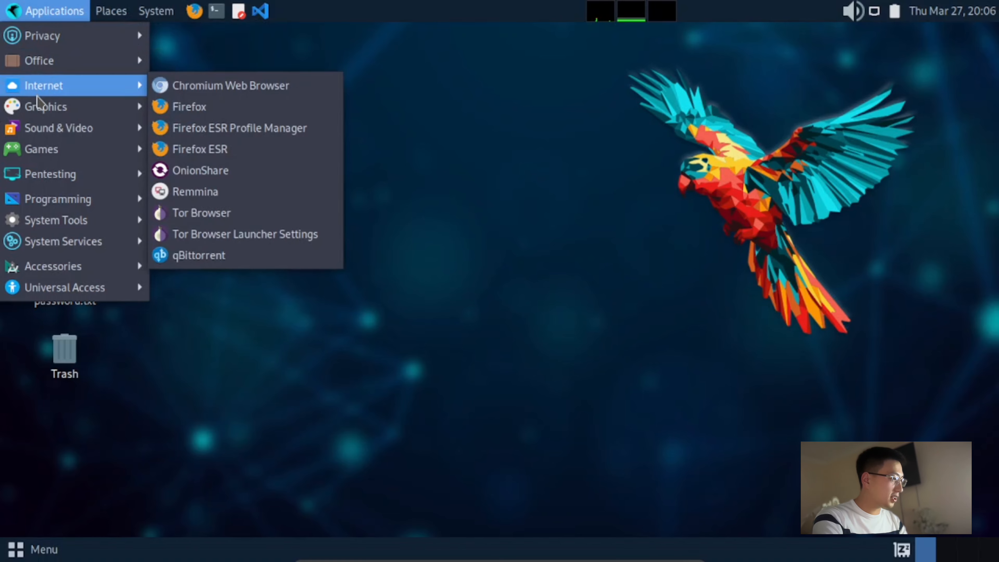
pyautogui.moveTo(56, 185)
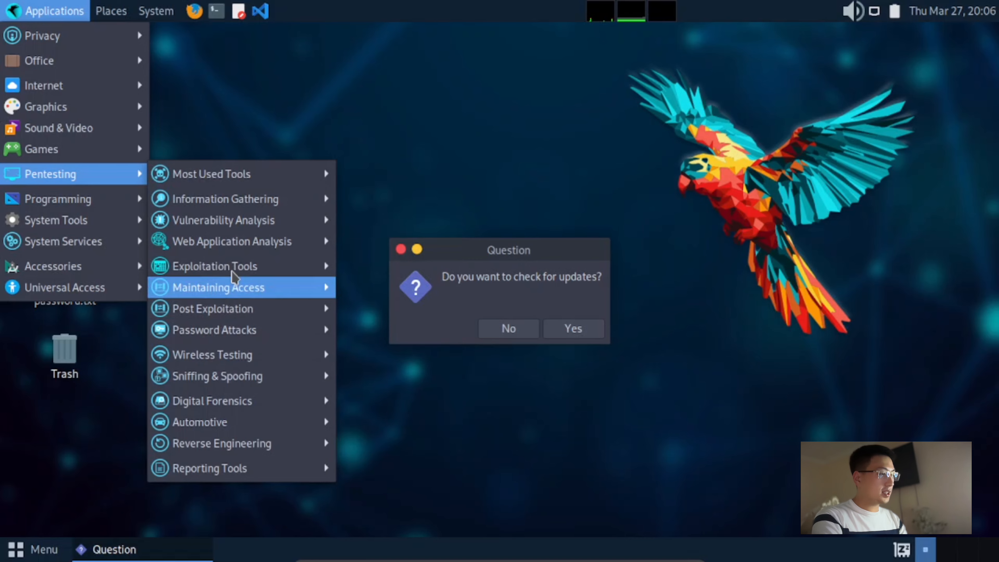
pyautogui.click(312, 120)
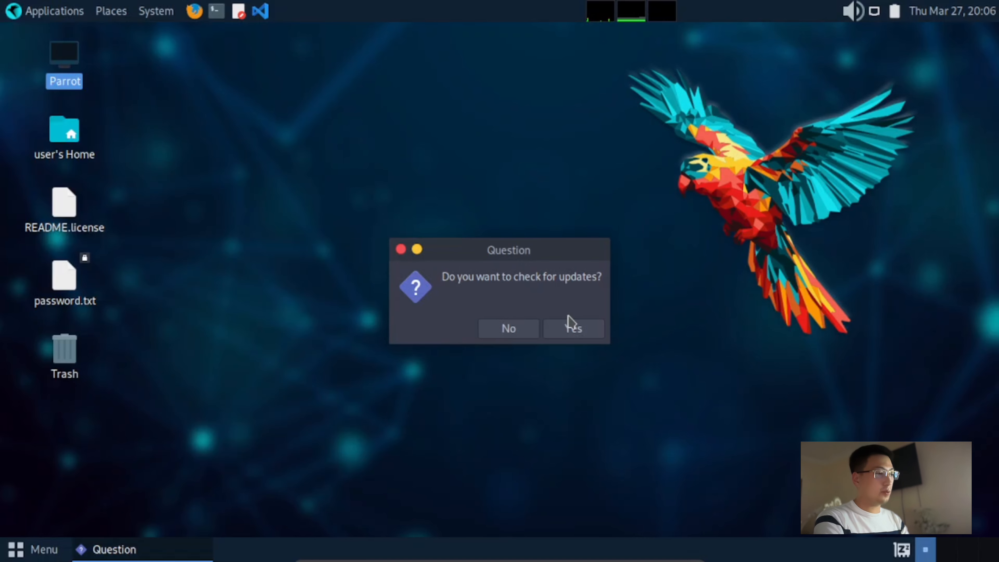
# Agree to check Parrot for updates, but cancel the superuser authentication request.
pyautogui.click(560, 330)
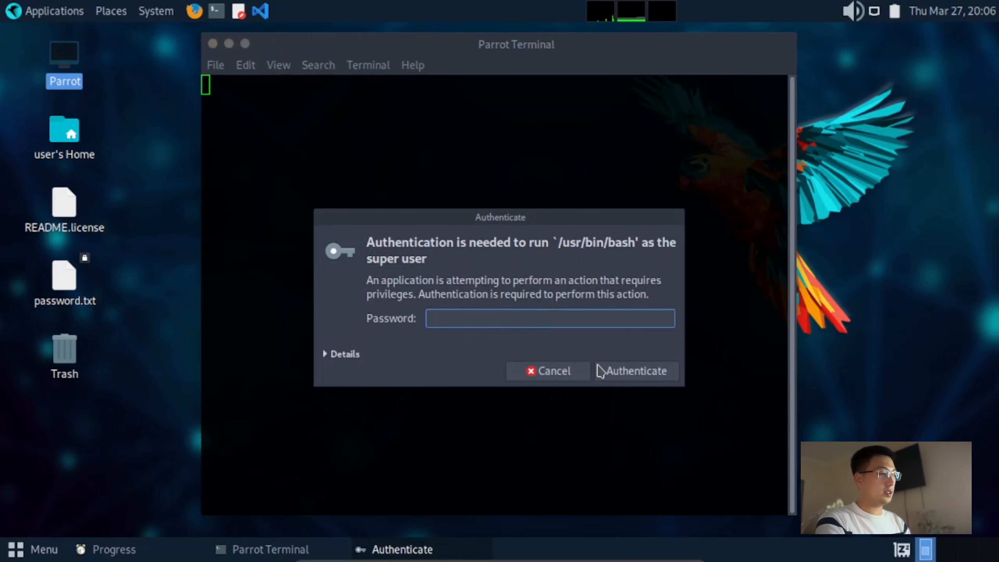
pyautogui.click(562, 375)
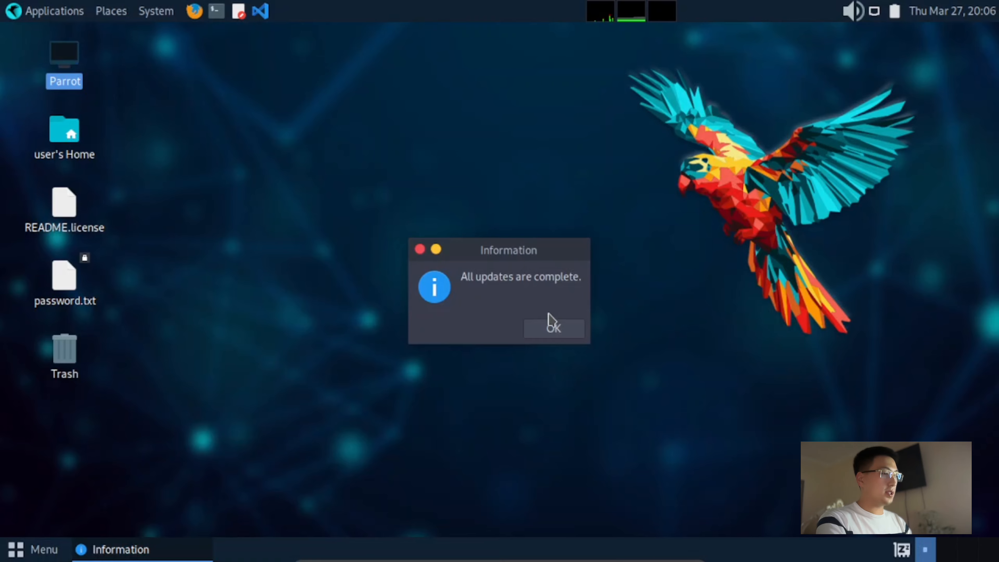